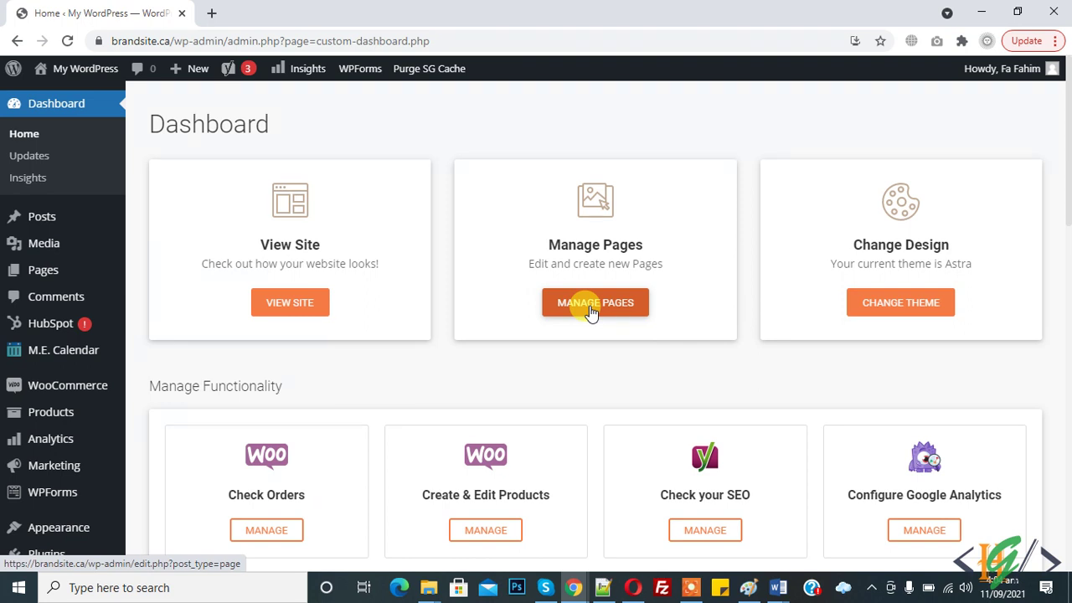
# Open the Pages list in a separate browser tab
pyautogui.moveTo(1068, 153); pyautogui.dragTo(1070, 202)
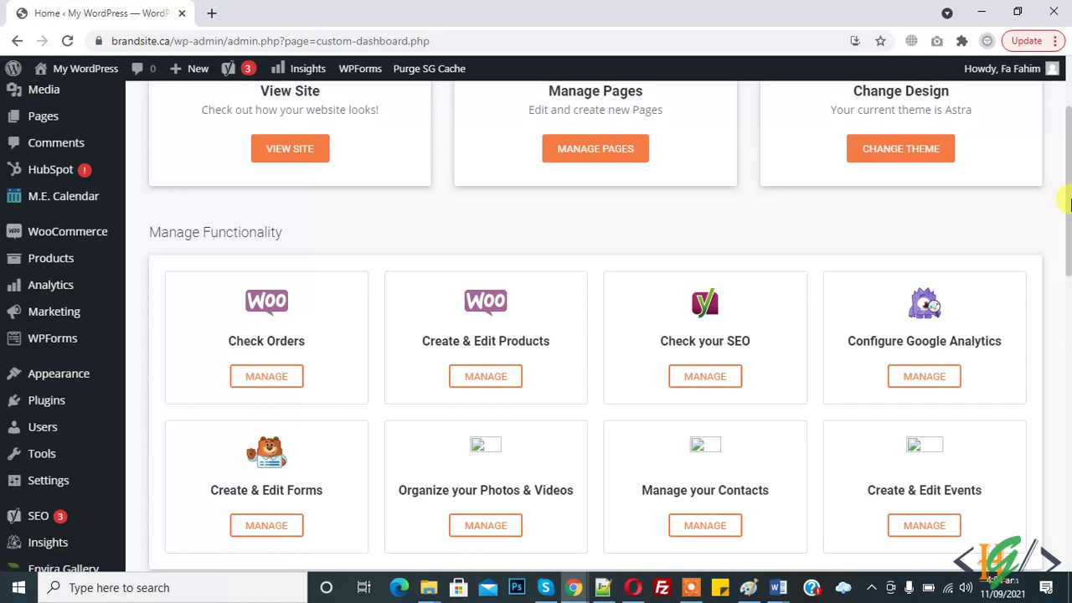
pyautogui.moveTo(1070, 202); pyautogui.dragTo(1064, 156)
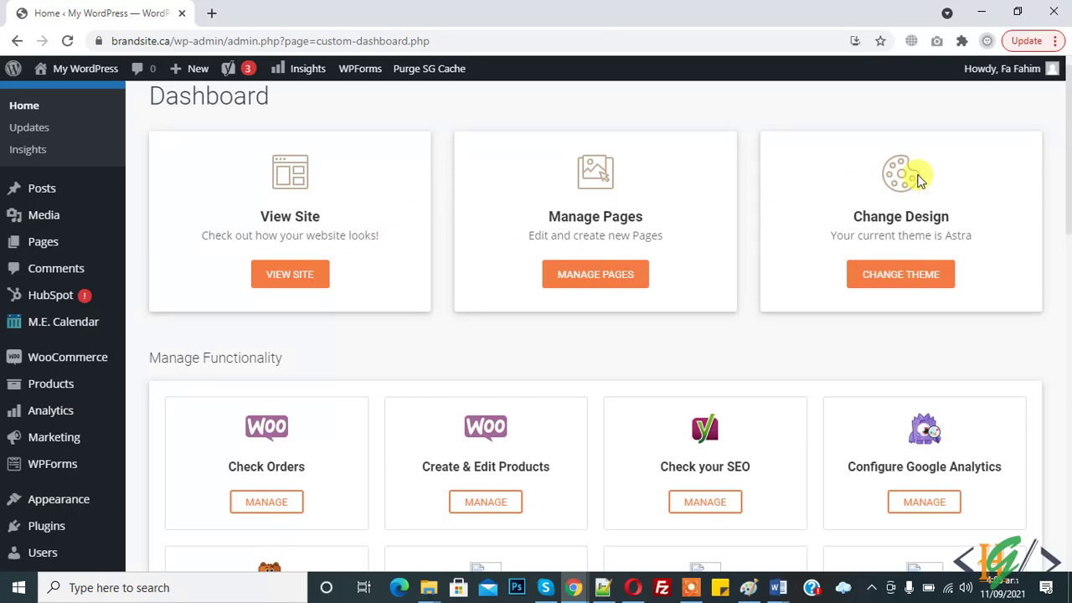
pyautogui.scroll(-1, 1070, 171)
pyautogui.scroll(-1, 1069, 171)
pyautogui.scroll(2, 1065, 176)
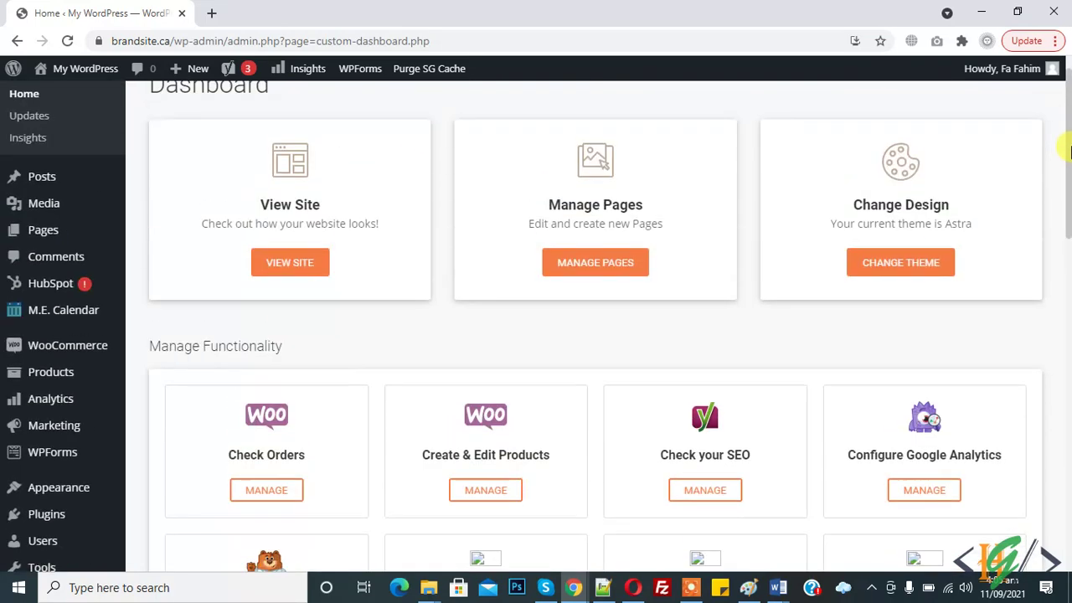
pyautogui.rightClick(42, 229)
pyautogui.click(67, 249)
pyautogui.click(243, 12)
# Back on the dashboard tab, show the Products tab of WooCommerce Settings
pyautogui.click(107, 13)
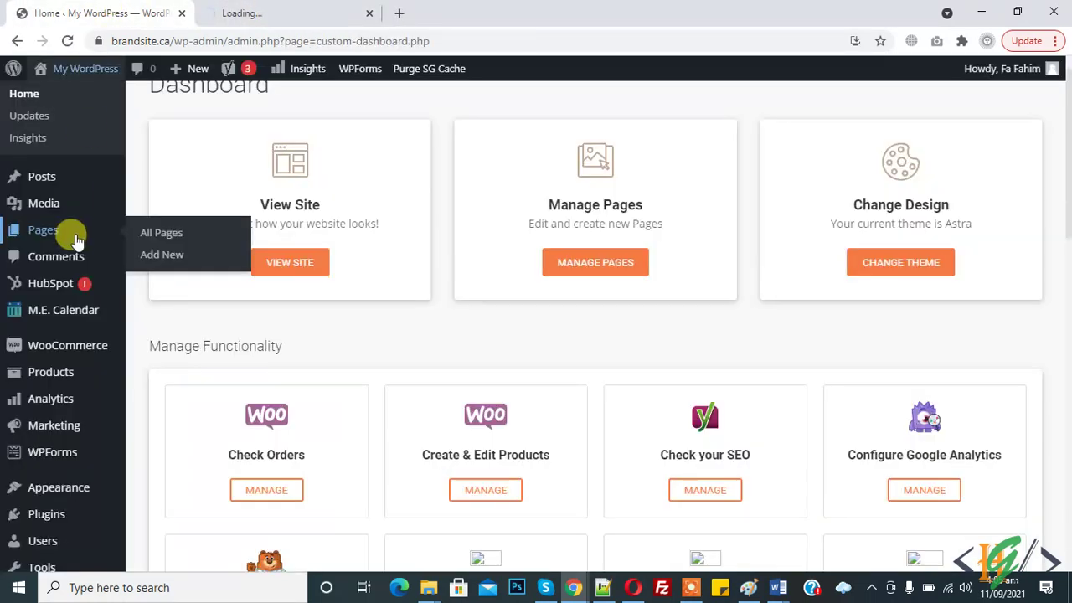
pyautogui.moveTo(84, 343)
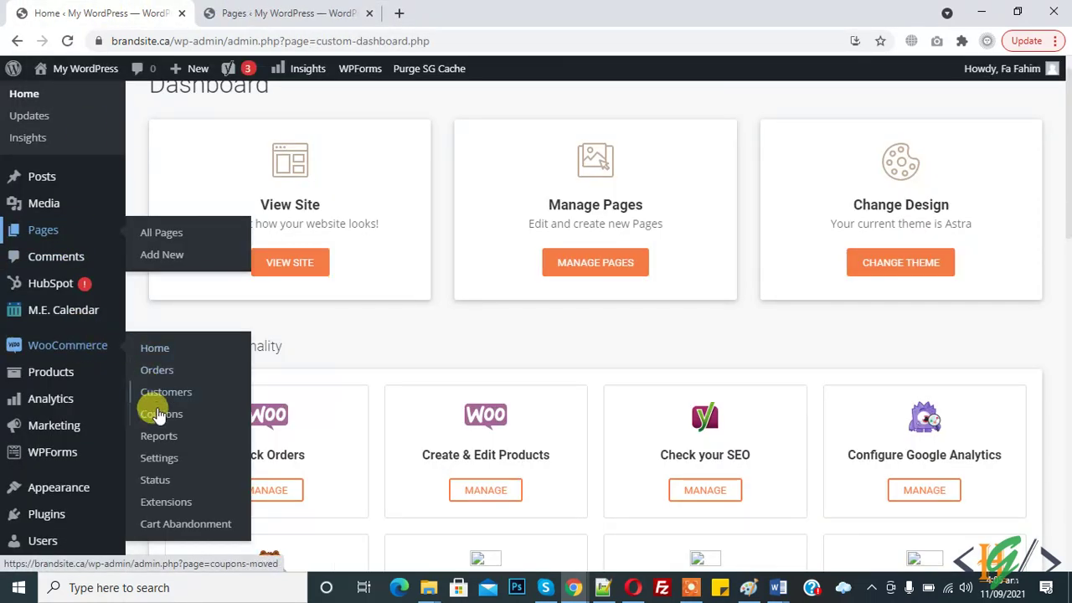
pyautogui.click(162, 459)
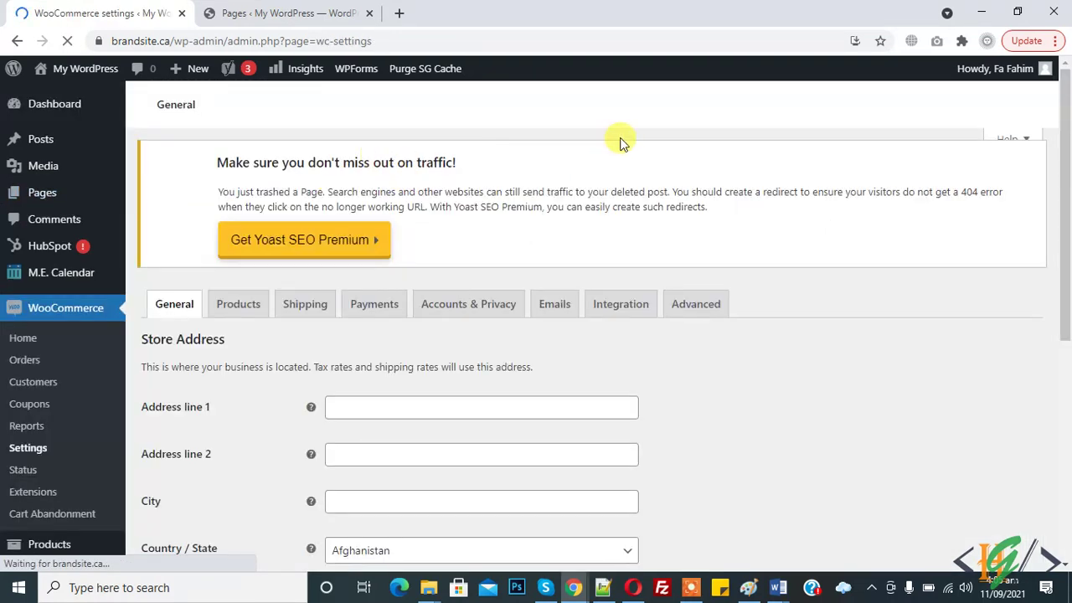
pyautogui.click(228, 307)
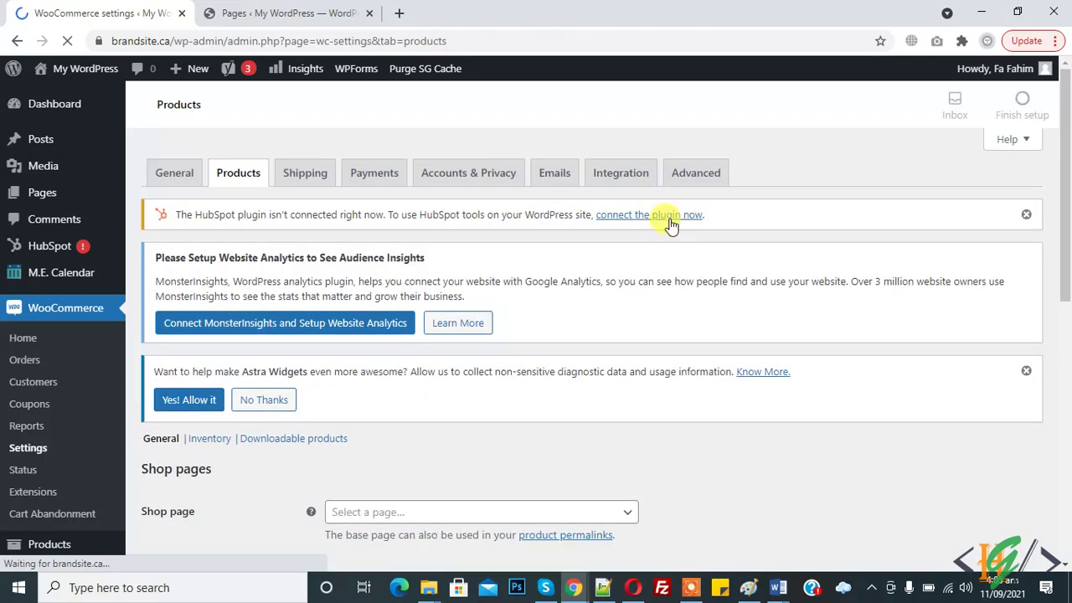
# Clear astra from the My account page field in Advanced page setup
pyautogui.click(696, 179)
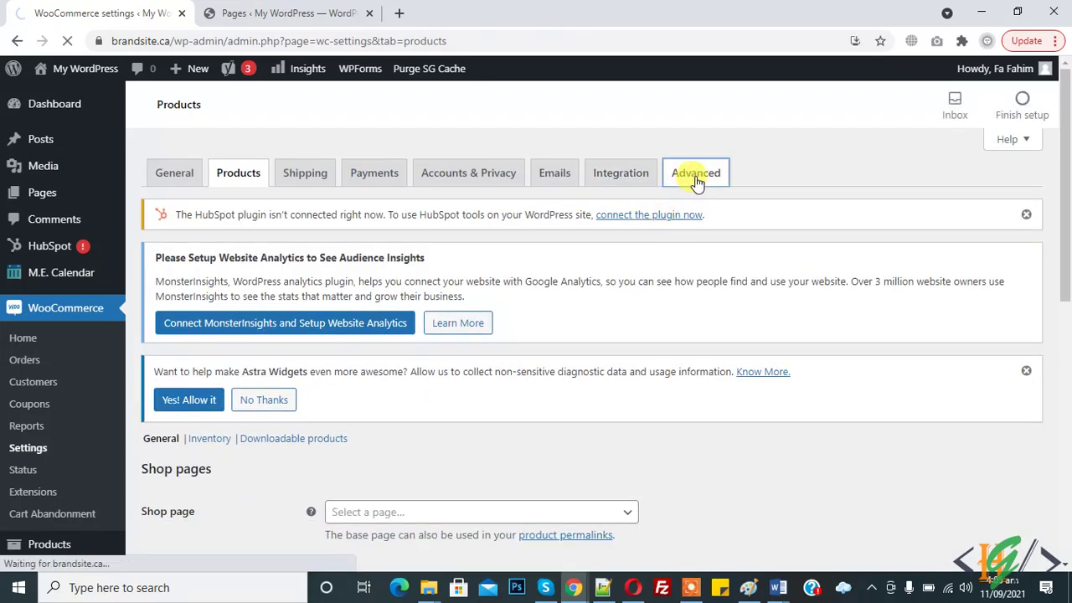
pyautogui.scroll(-1, 289, 291)
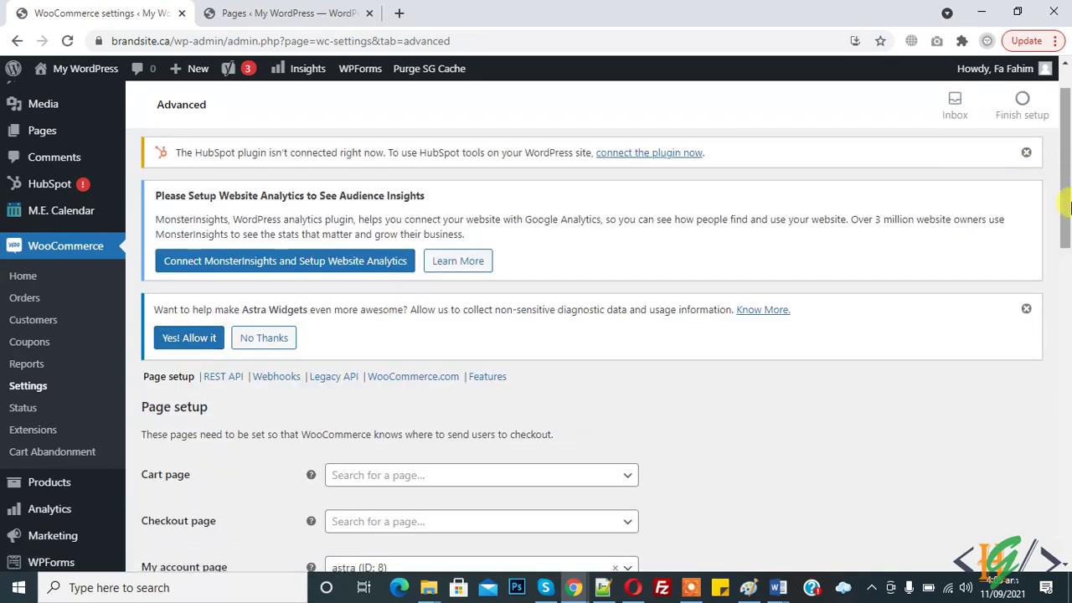
pyautogui.moveTo(1065, 186); pyautogui.dragTo(1067, 294)
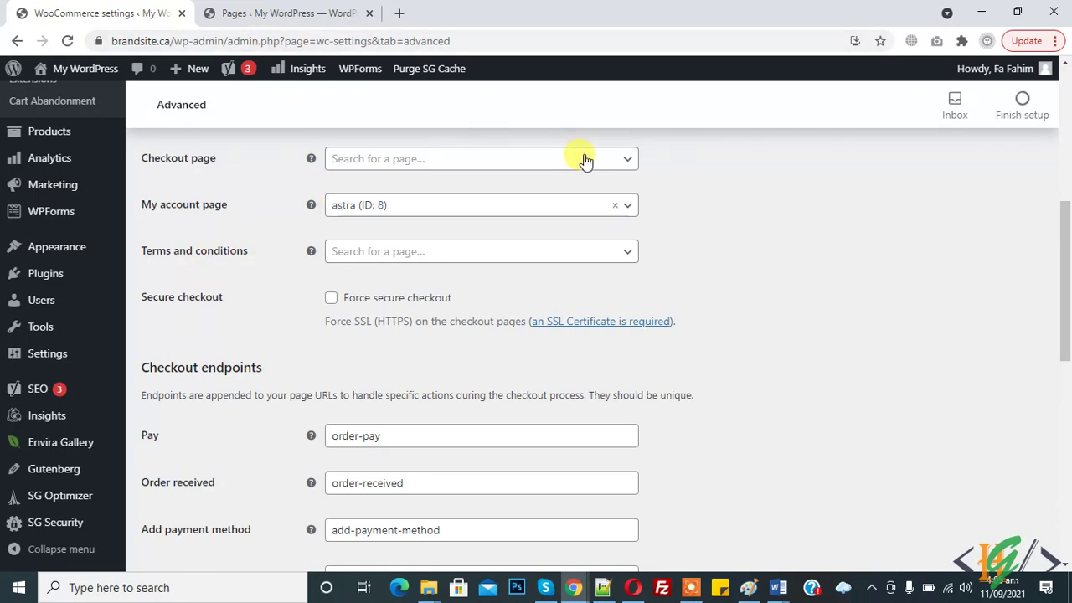
pyautogui.click(628, 208)
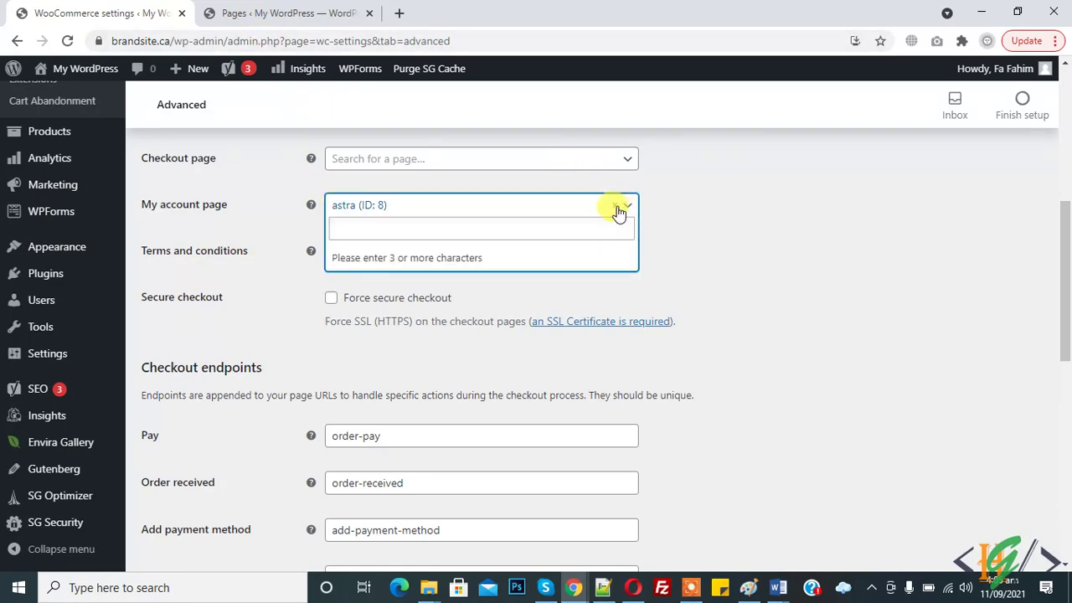
pyautogui.click(695, 210)
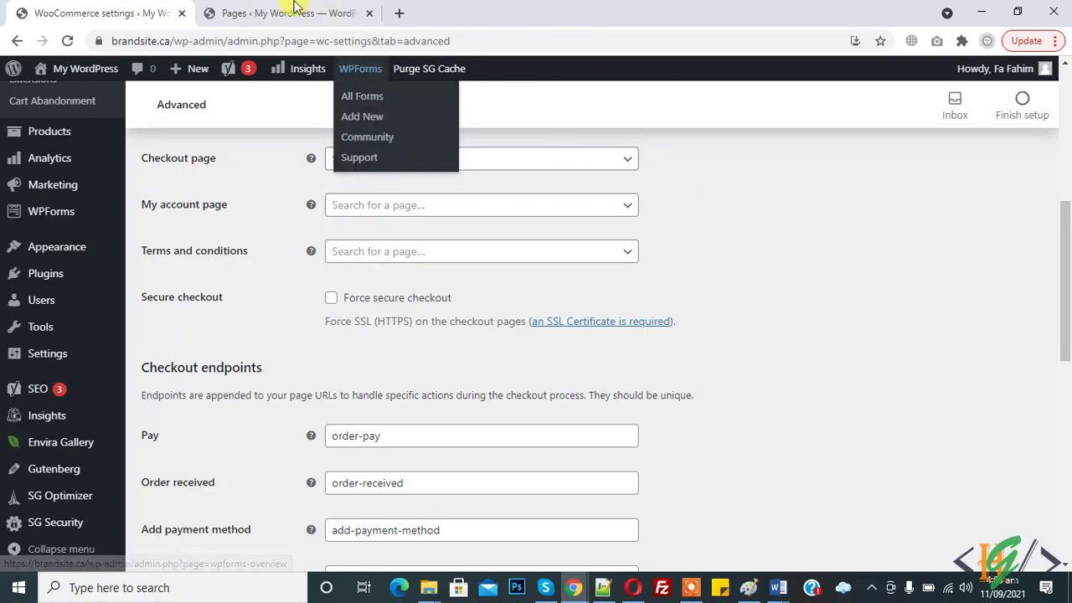
pyautogui.click(293, 11)
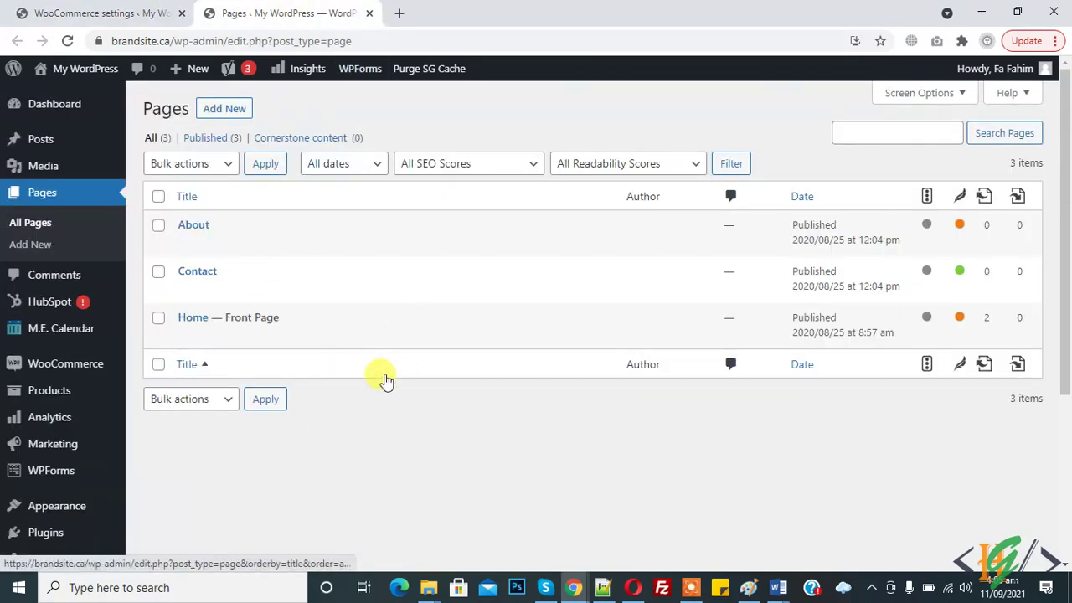
# Create a new page titled 'Shop' in a new tab and publish it
pyautogui.moveTo(187, 251)
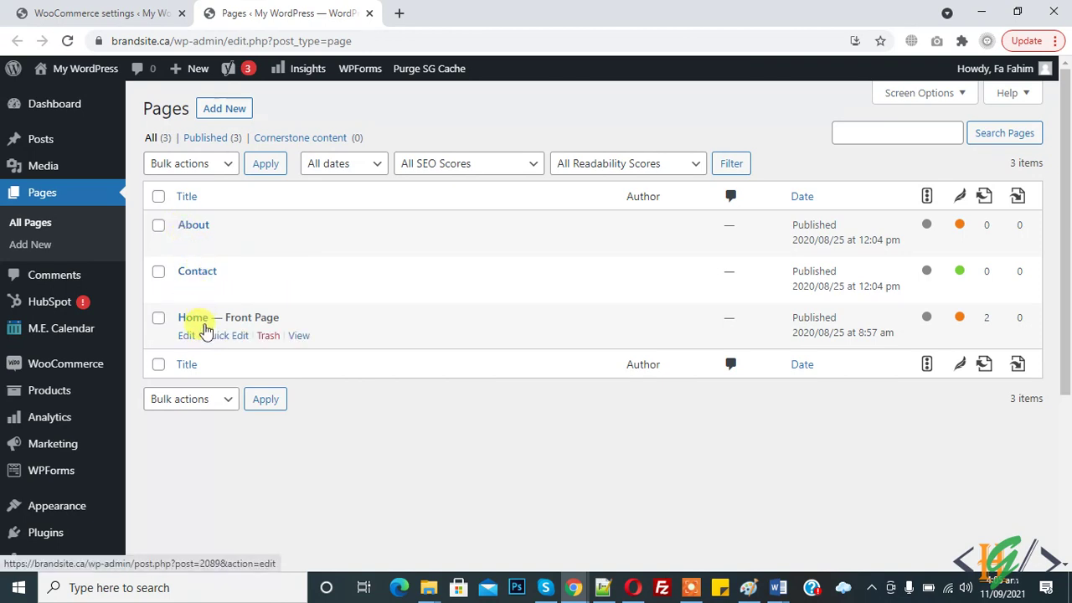
pyautogui.rightClick(224, 110)
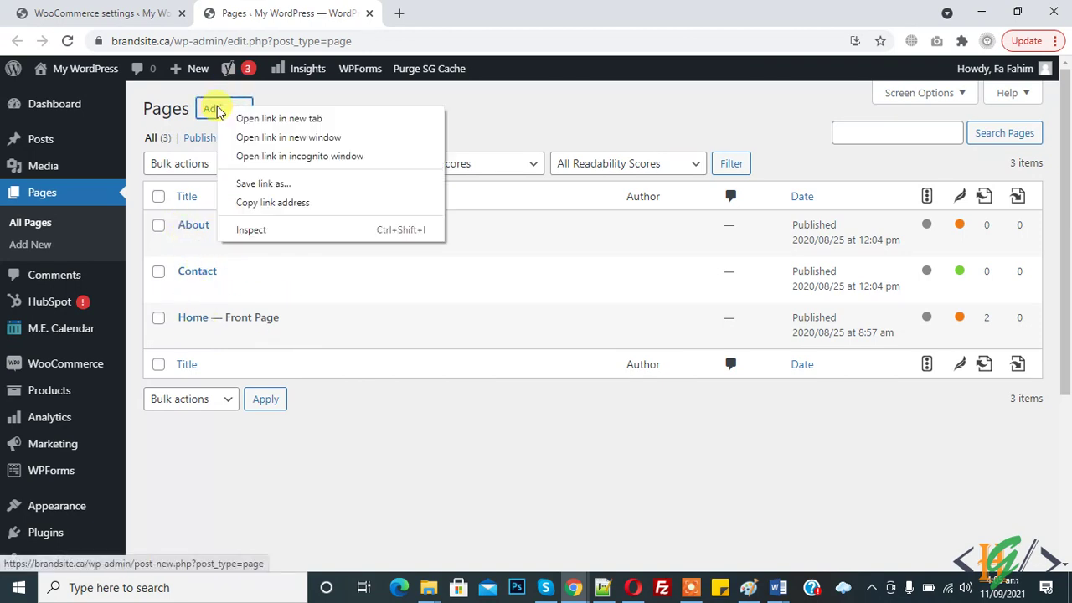
pyautogui.click(251, 118)
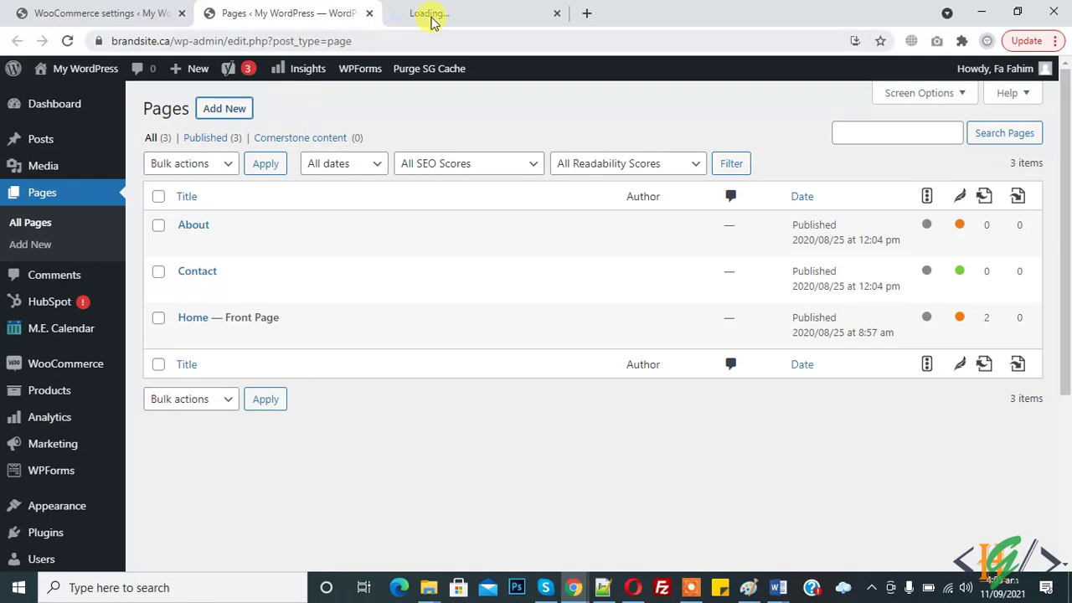
pyautogui.click(452, 10)
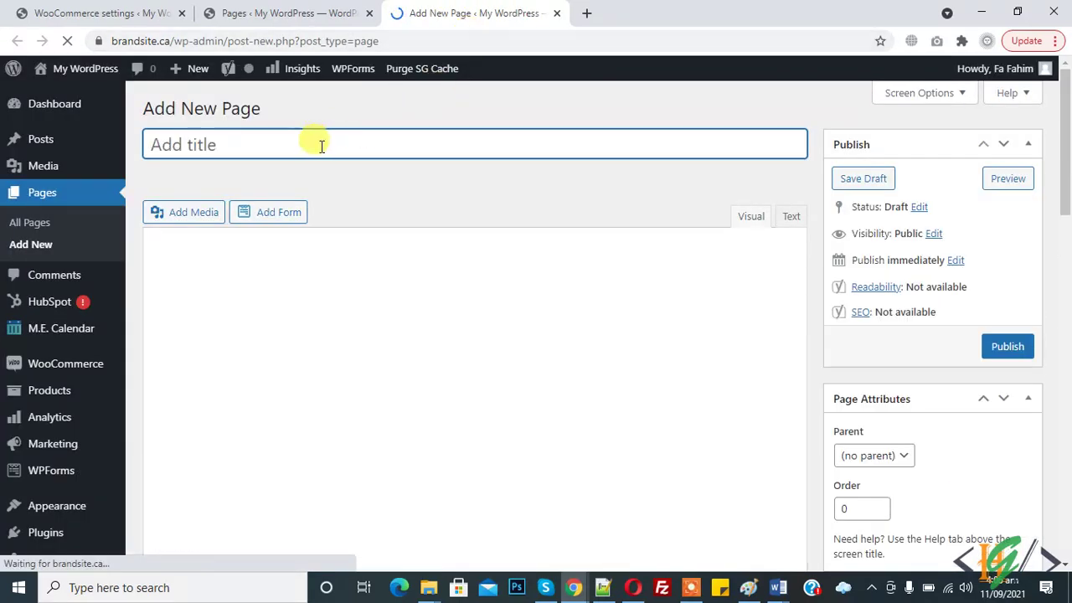
pyautogui.write('Shop')
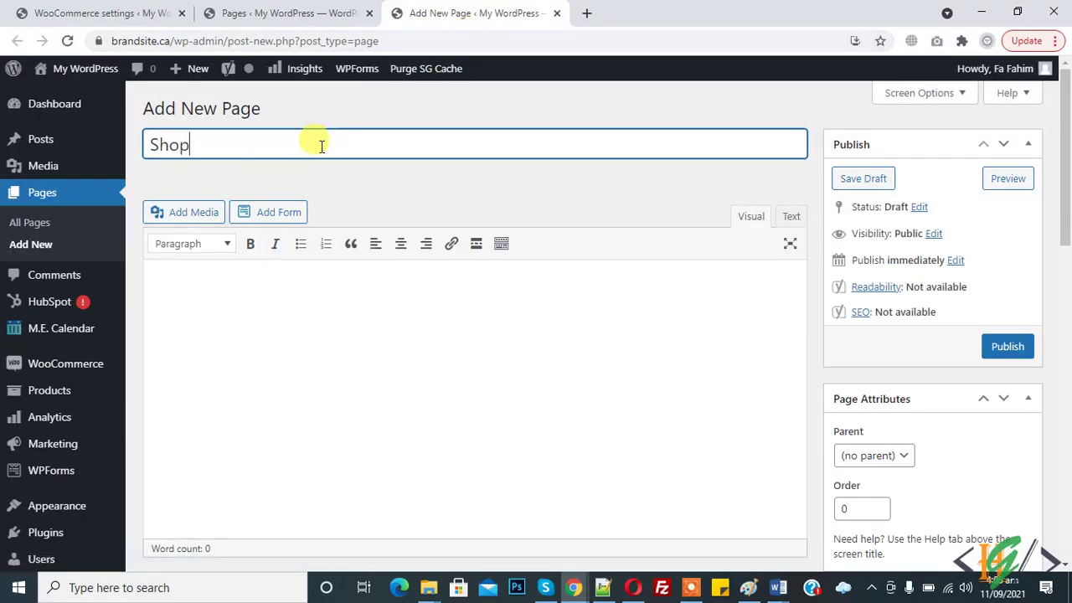
pyautogui.click(1008, 350)
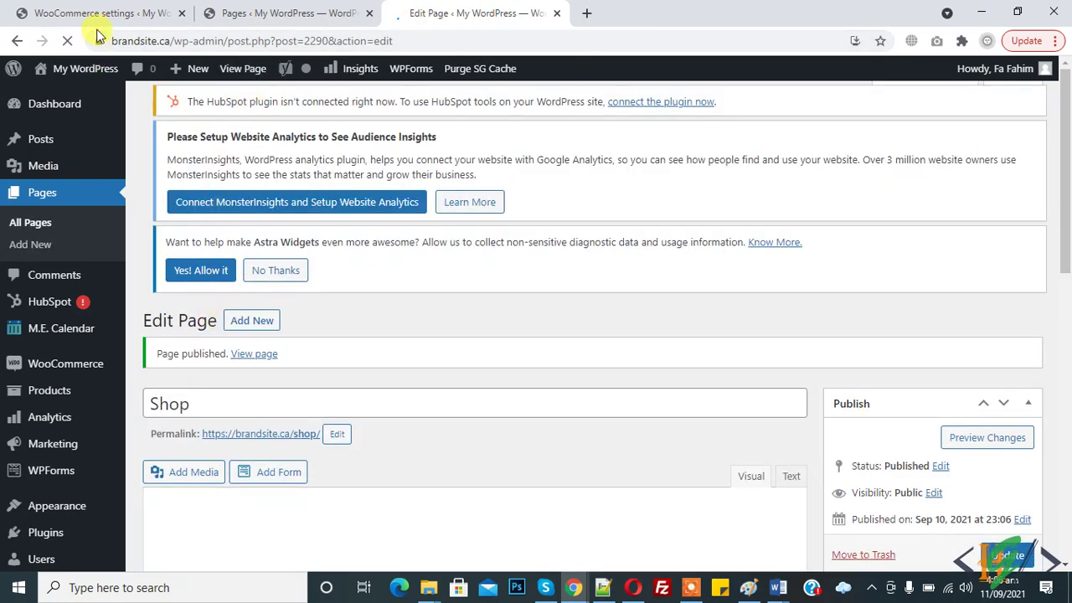
# Return to WooCommerce Products settings, confirming leaving the Advanced page
pyautogui.click(96, 14)
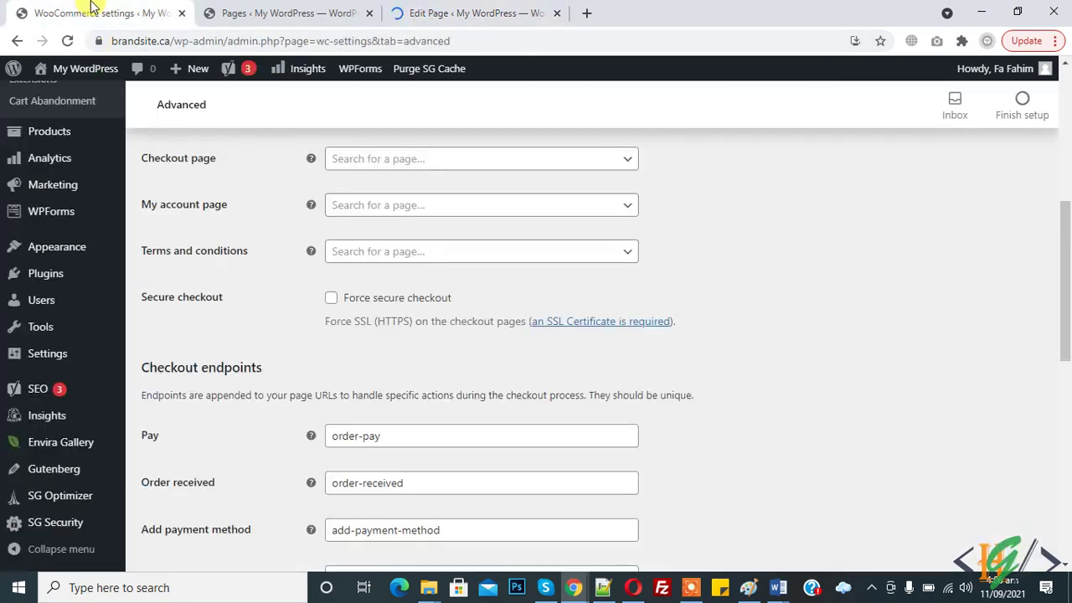
pyautogui.scroll(5, 1068, 281)
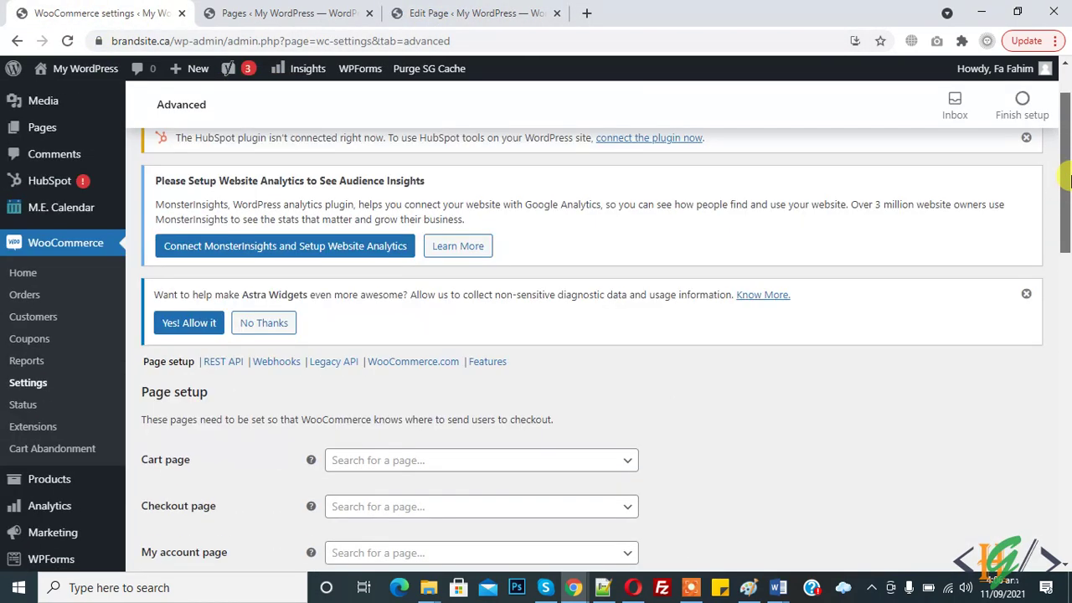
pyautogui.click(256, 173)
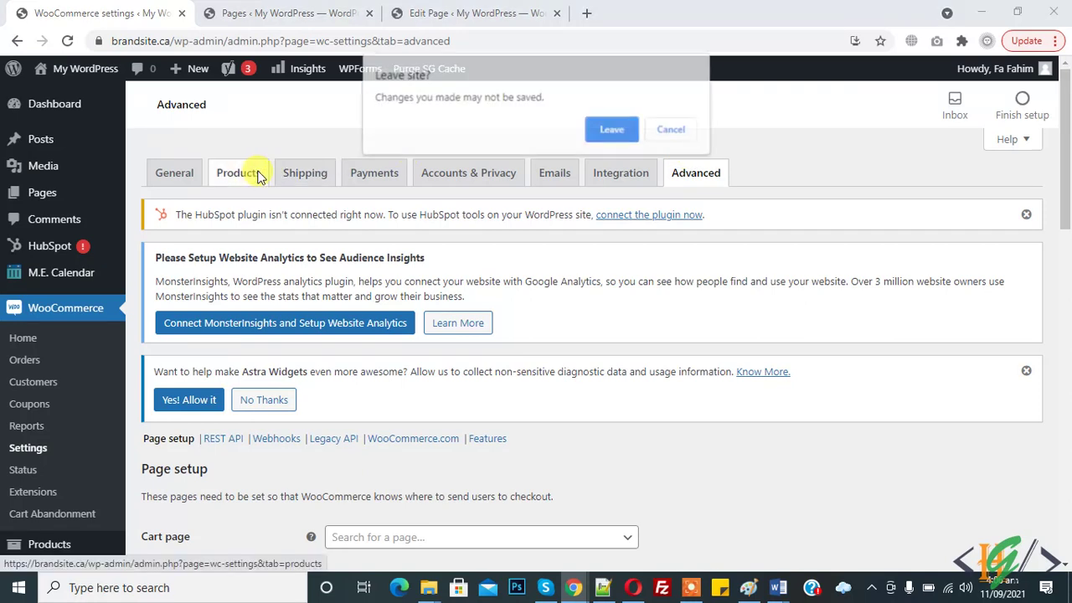
pyautogui.click(615, 127)
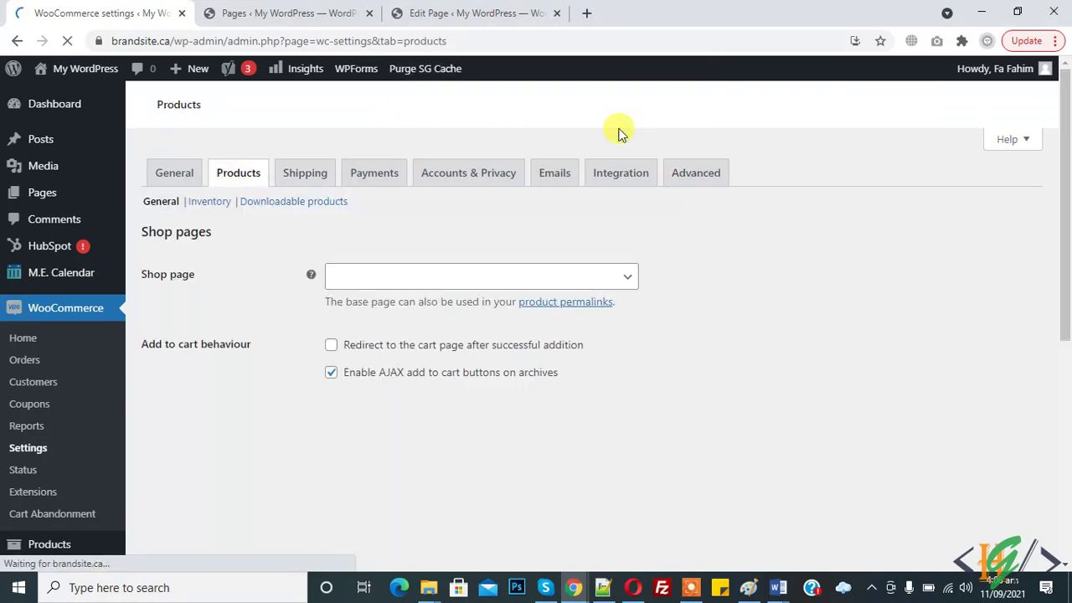
pyautogui.scroll(-1, 796, 196)
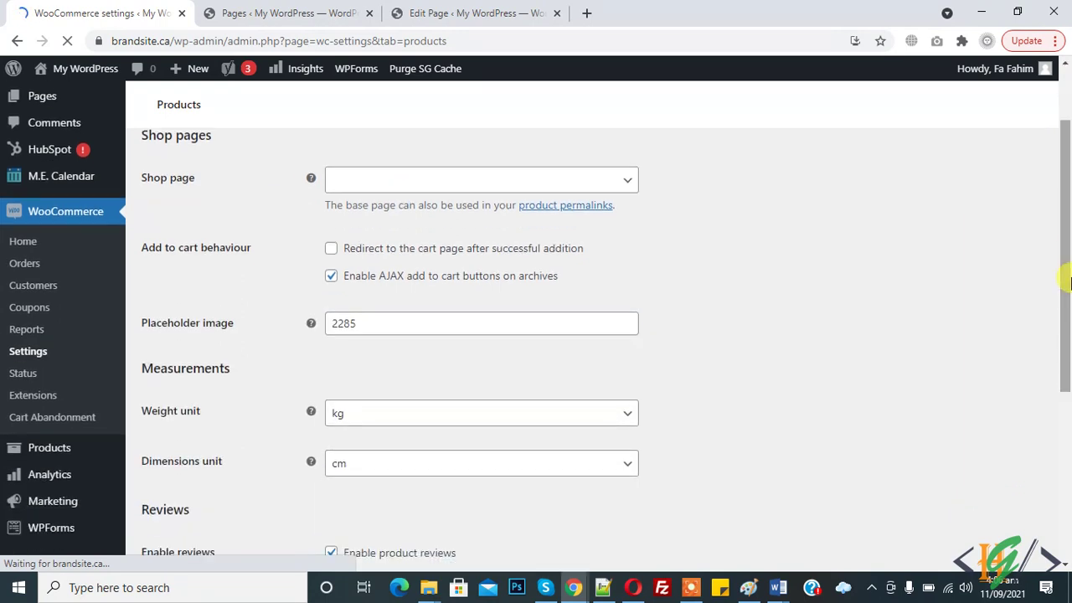
# Choose Shop in the Shop page dropdown and save the product settings
pyautogui.click(621, 190)
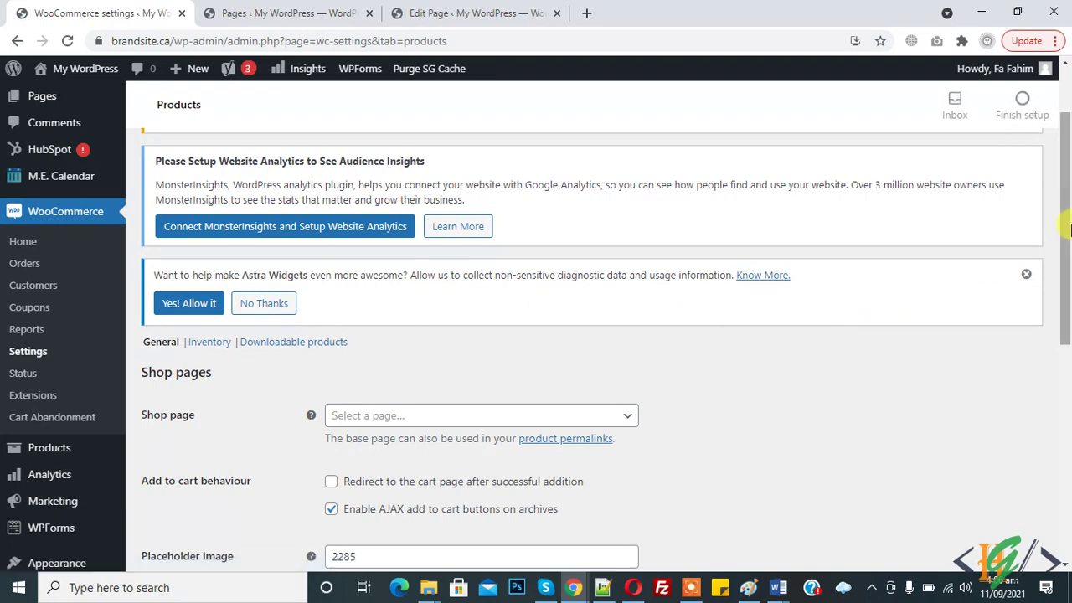
pyautogui.moveTo(1066, 223); pyautogui.dragTo(771, 266)
pyautogui.click(540, 243)
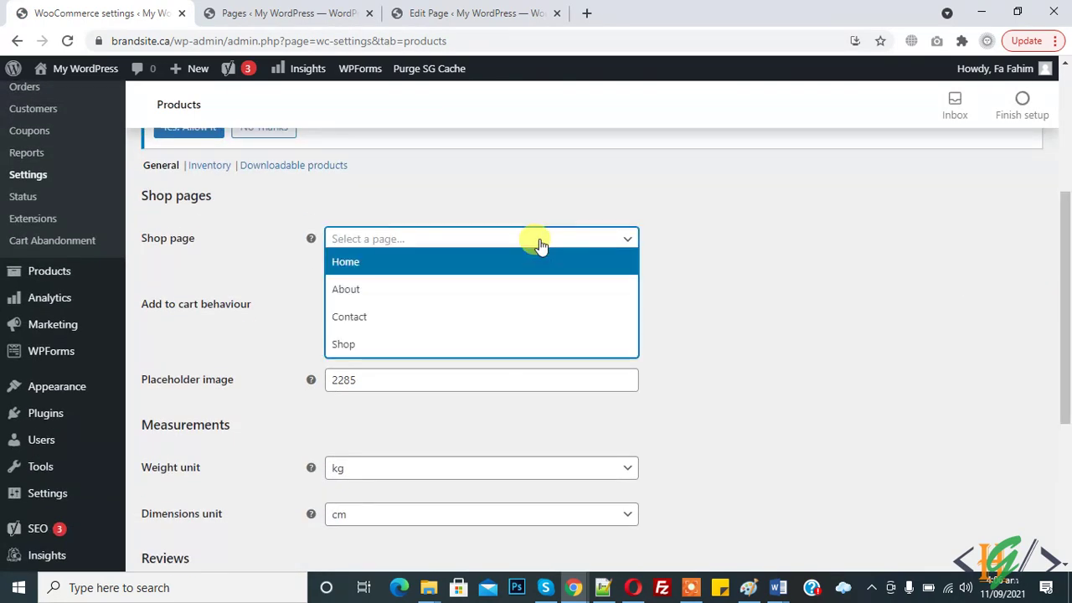
pyautogui.click(454, 342)
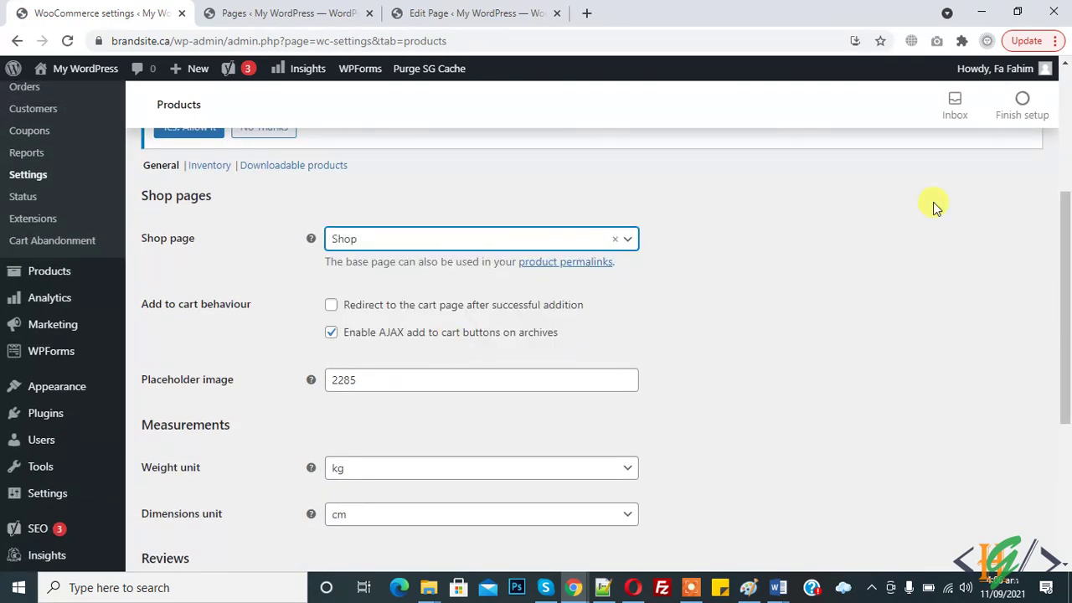
pyautogui.moveTo(1065, 252); pyautogui.dragTo(1065, 387)
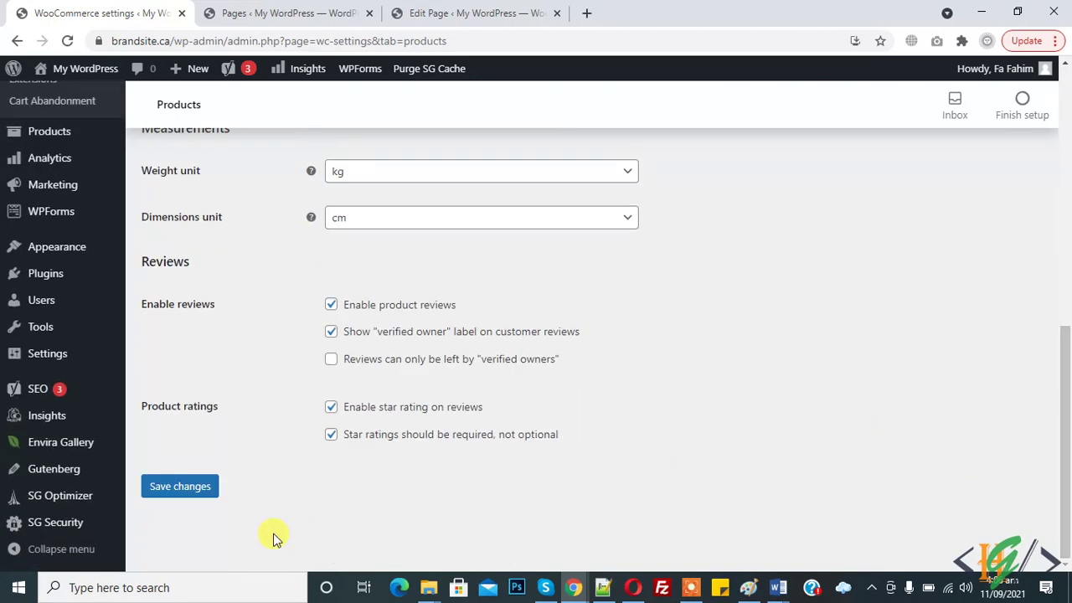
pyautogui.click(199, 494)
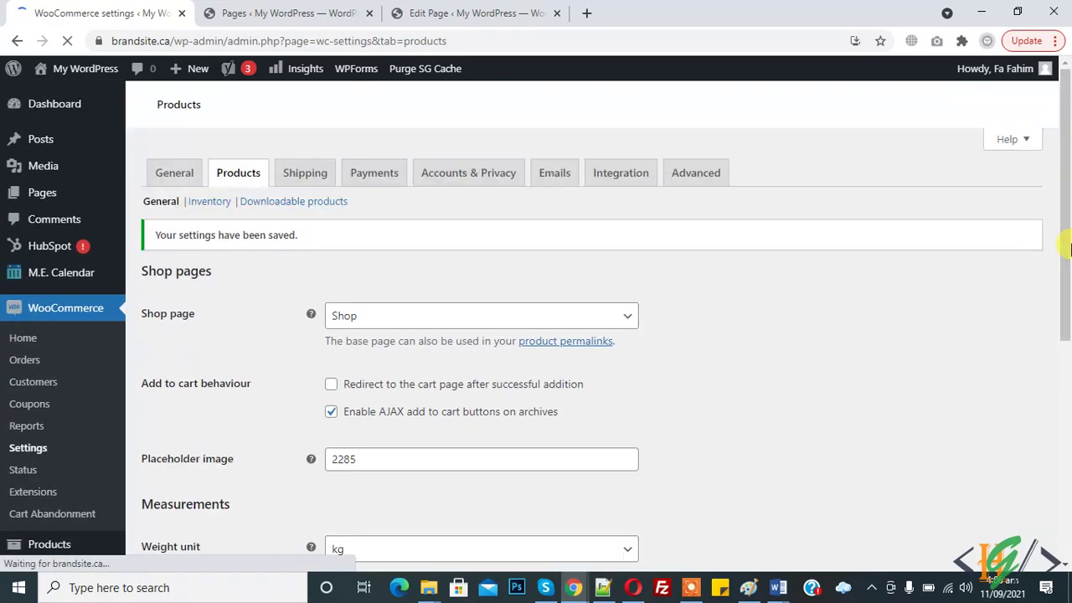
# Reload the Pages list to confirm the 'Shop Page' label, and open Add New in a new tab
pyautogui.click(311, 14)
pyautogui.click(306, 39)
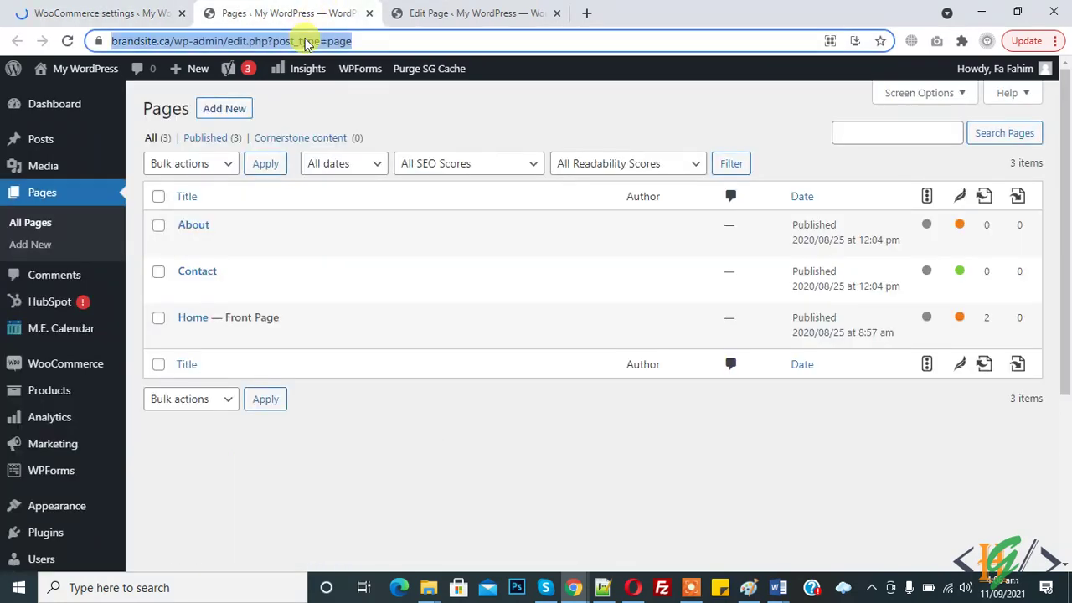
pyautogui.press('Return')
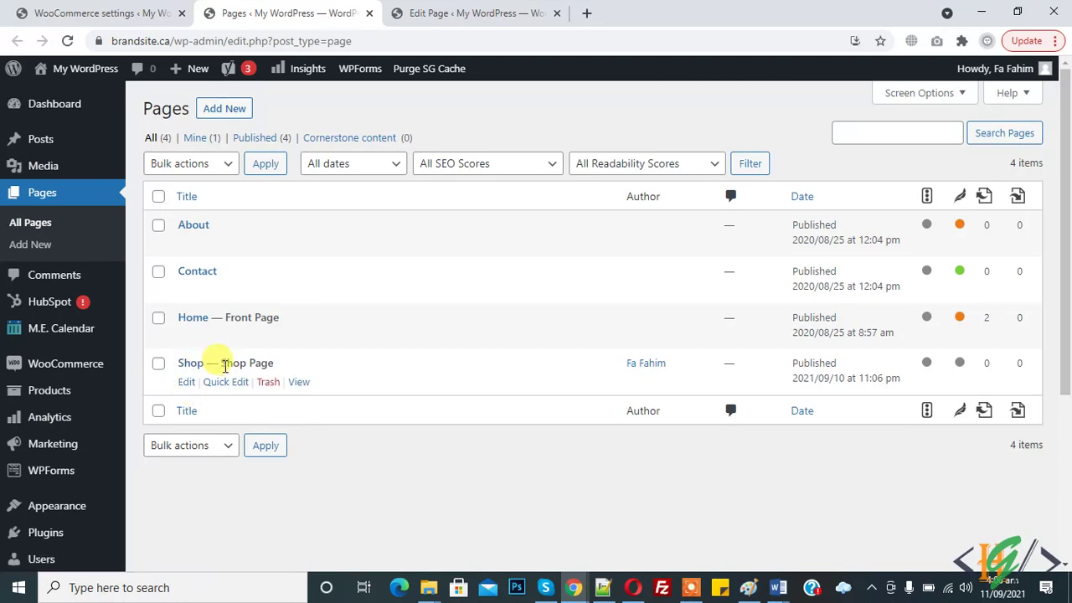
pyautogui.moveTo(242, 365); pyautogui.dragTo(273, 363)
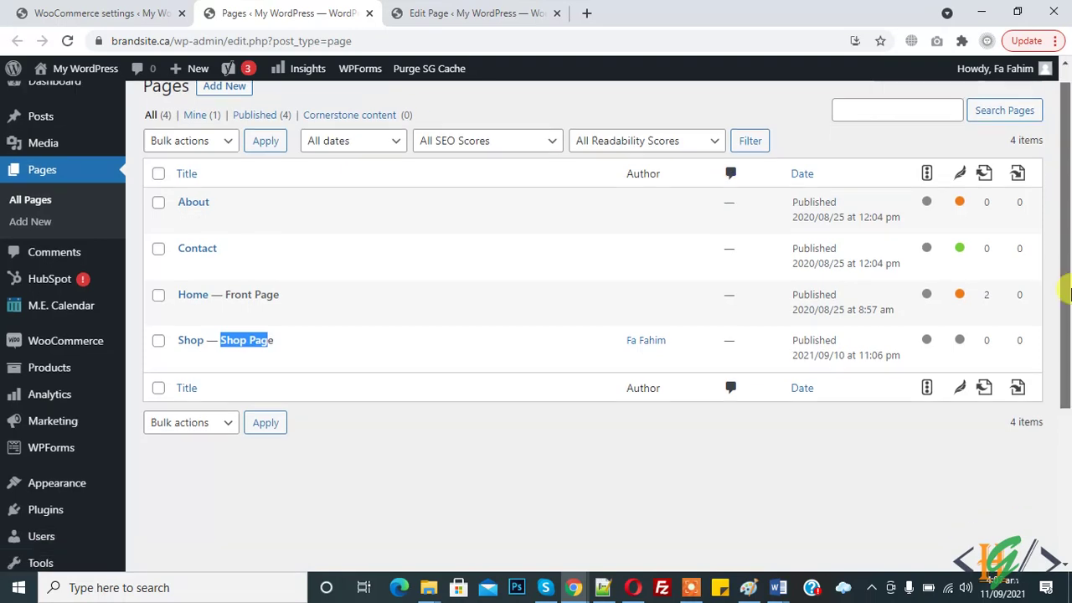
pyautogui.rightClick(232, 108)
pyautogui.click(285, 121)
# Close the old editor tab and show the Cart page shortcode help in Advanced page setup
pyautogui.click(744, 12)
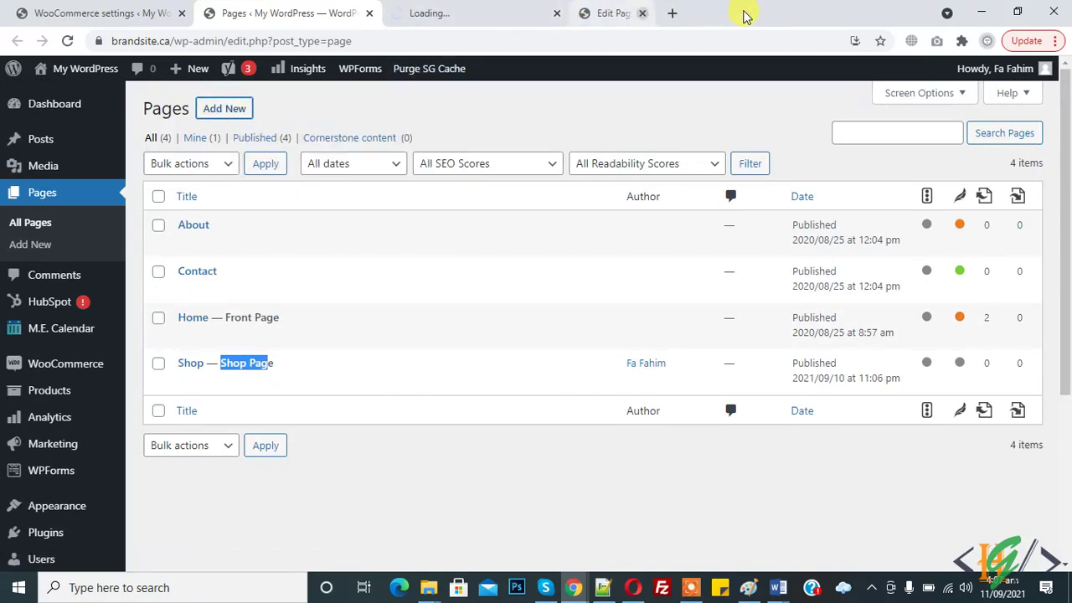
pyautogui.click(117, 10)
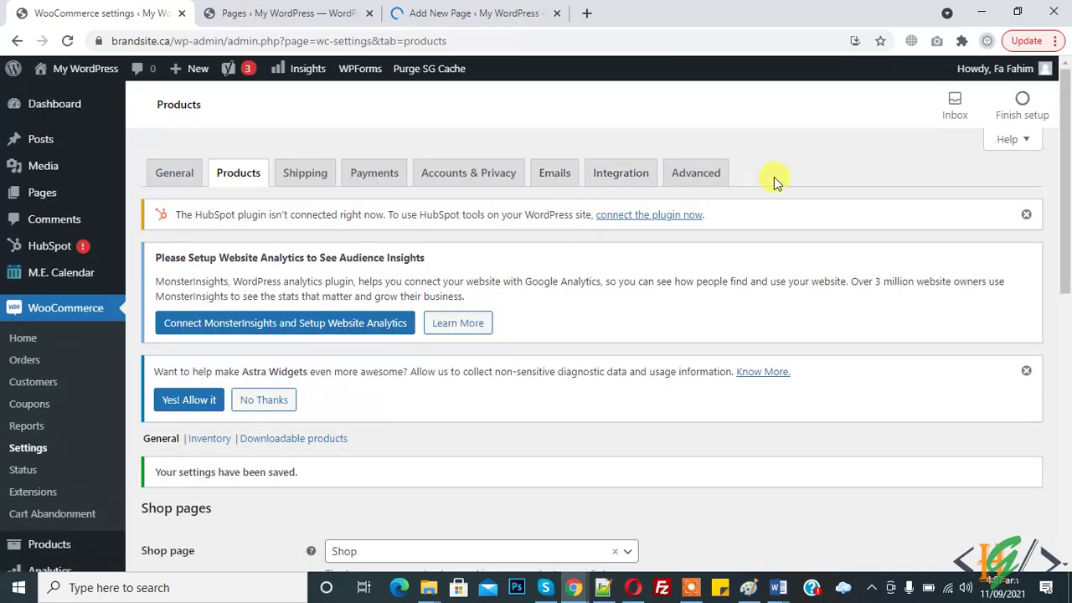
pyautogui.scroll(-1, 1068, 208)
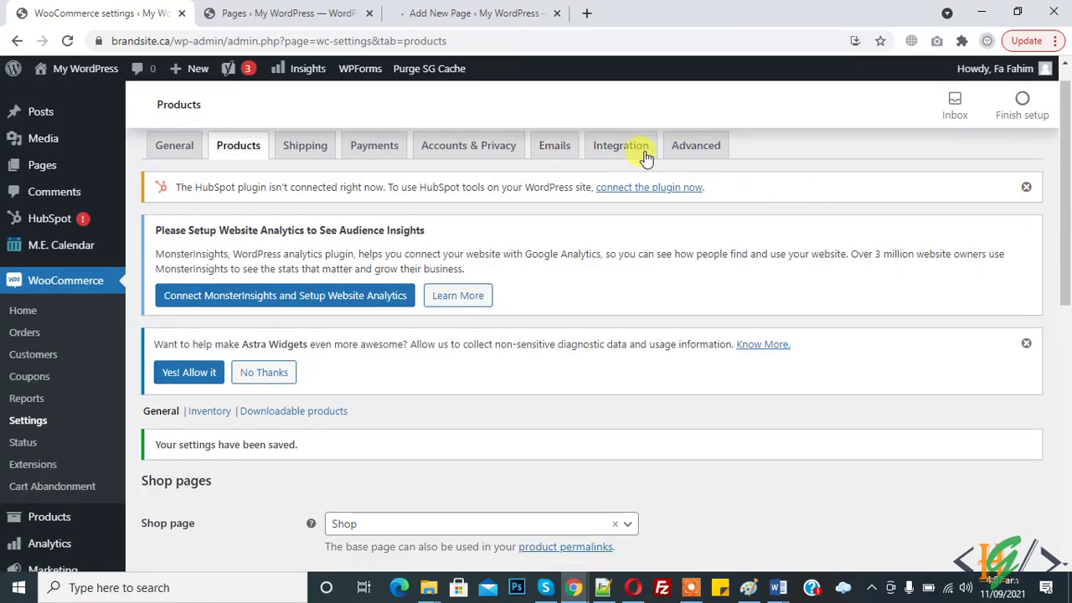
pyautogui.click(698, 155)
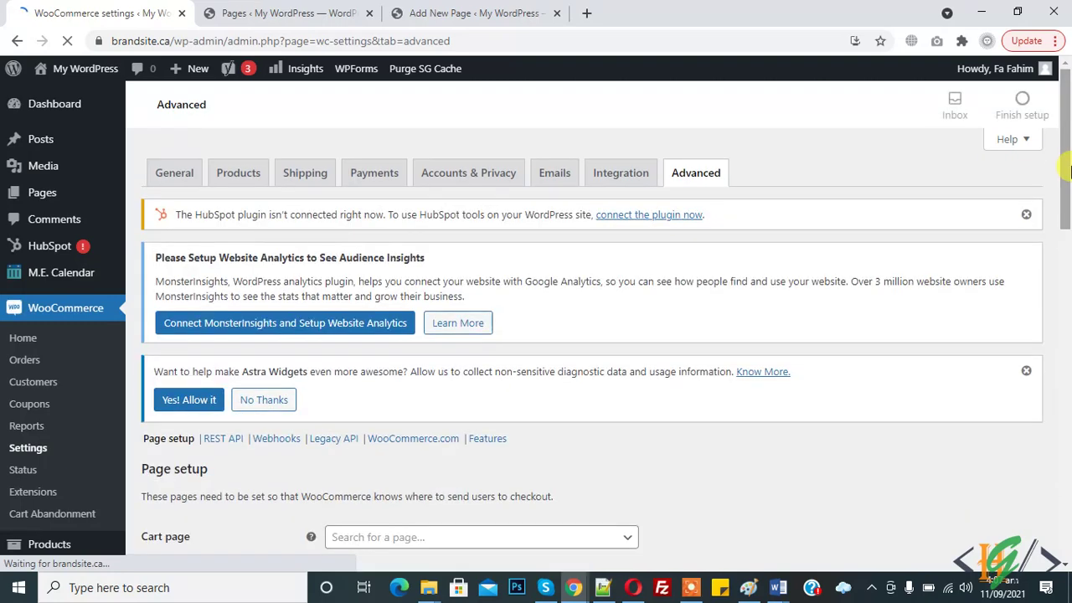
pyautogui.scroll(-3, 1068, 185)
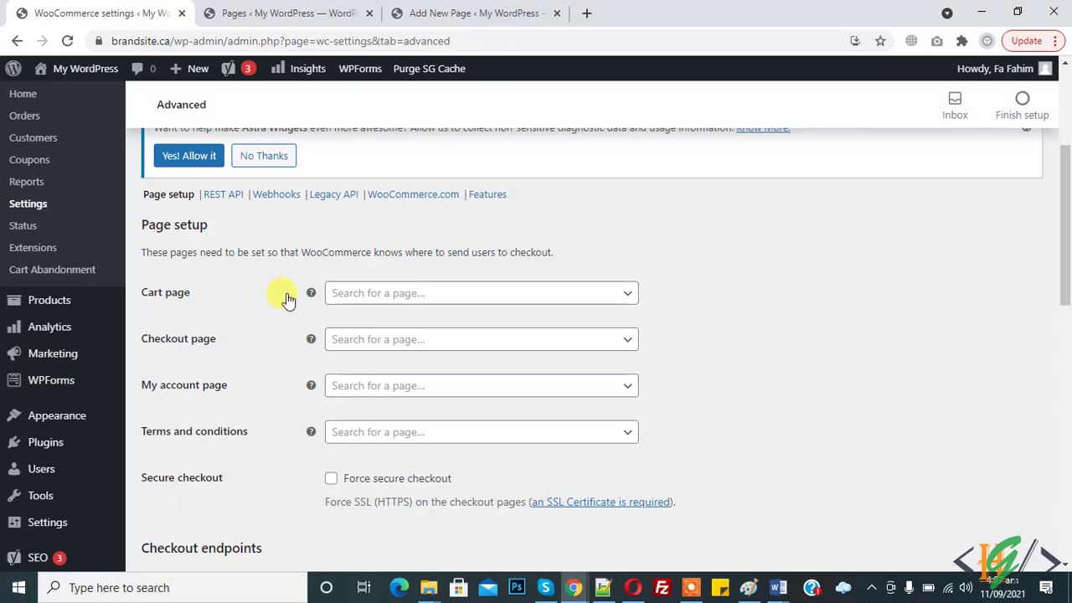
pyautogui.moveTo(311, 294)
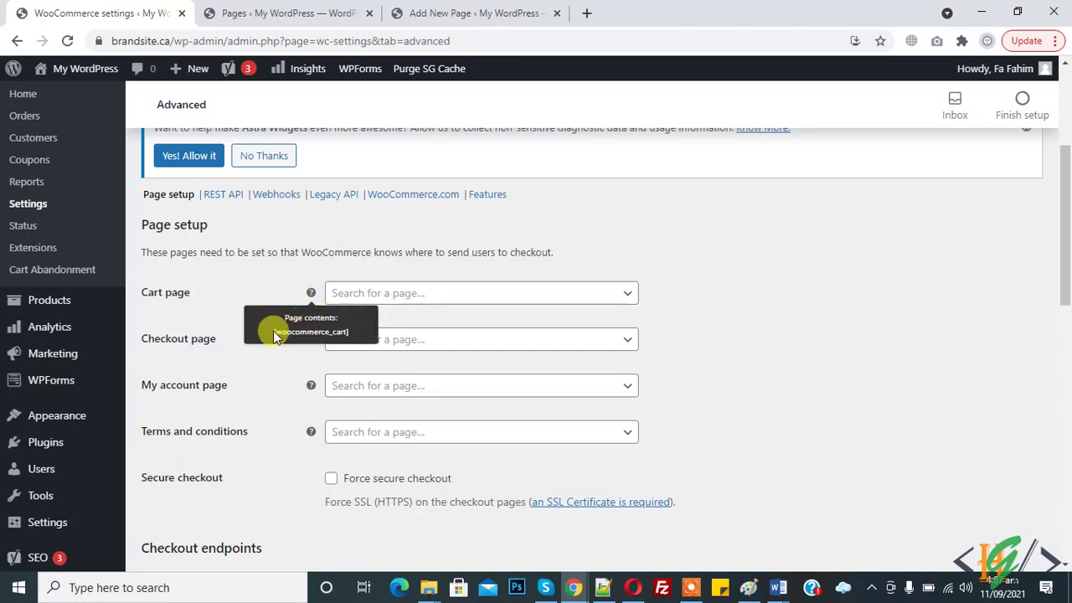
# Copy [woocommerce_cart] from the help text and publish it as a page titled Cart
pyautogui.moveTo(272, 331); pyautogui.dragTo(352, 335)
pyautogui.hotkey('ctrl', 'c')
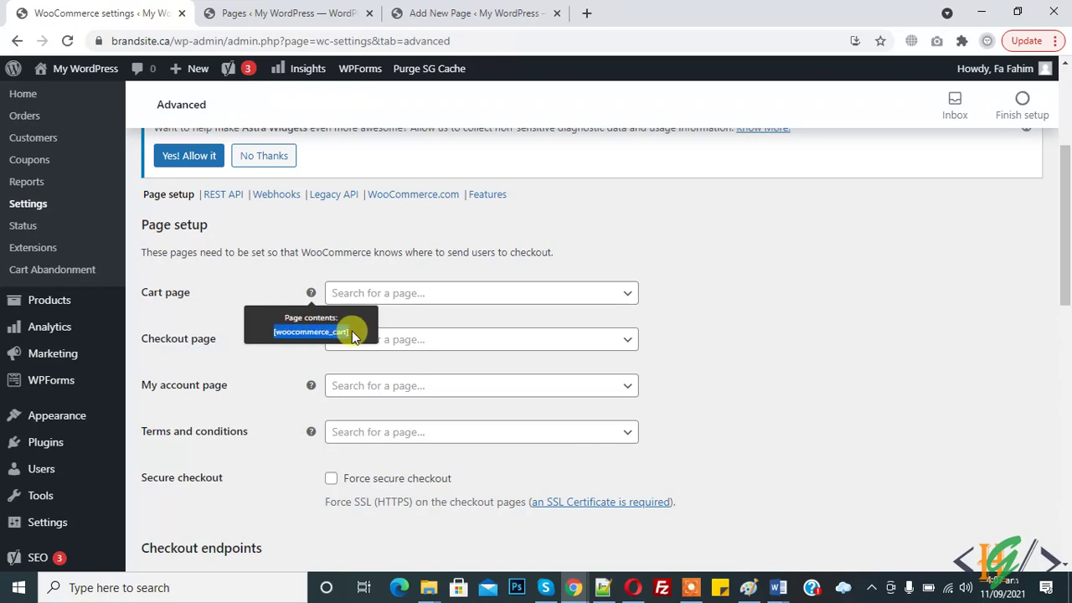
pyautogui.click(489, 8)
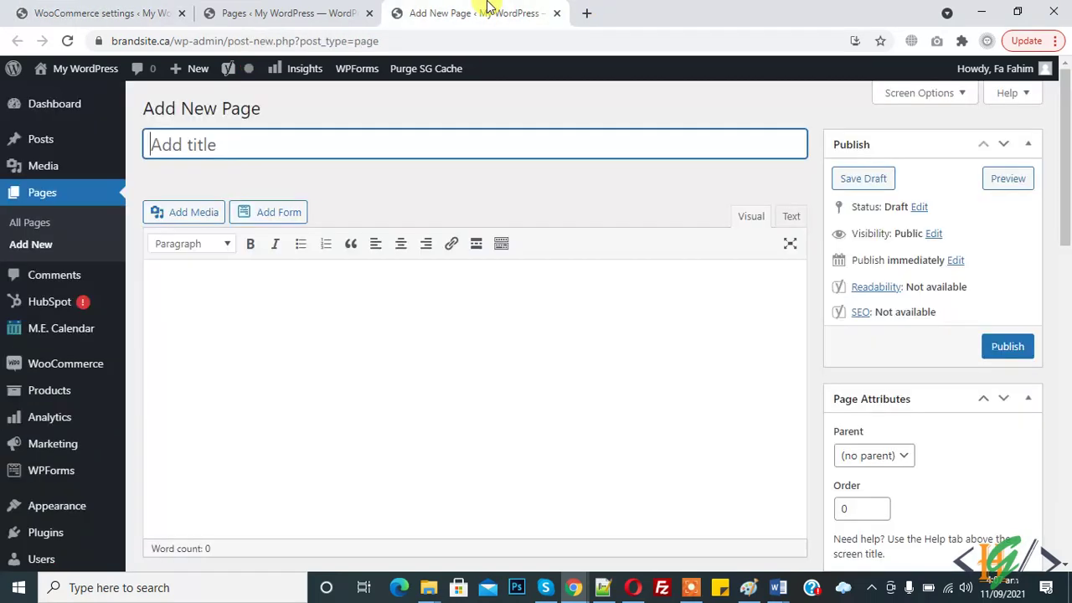
pyautogui.click(350, 132)
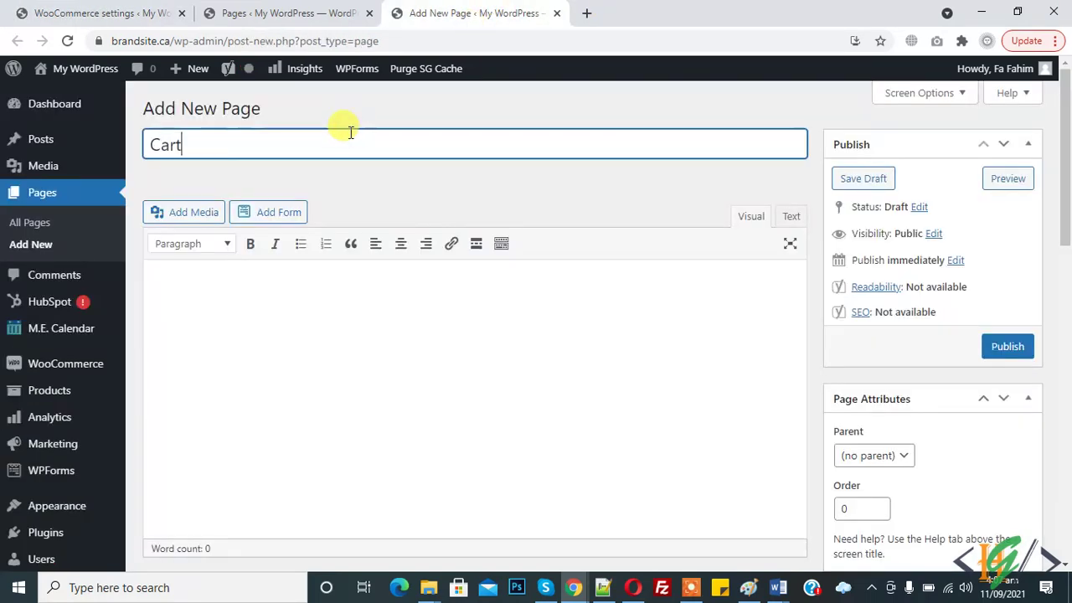
pyautogui.click(352, 271)
pyautogui.hotkey('ctrl', 'v')
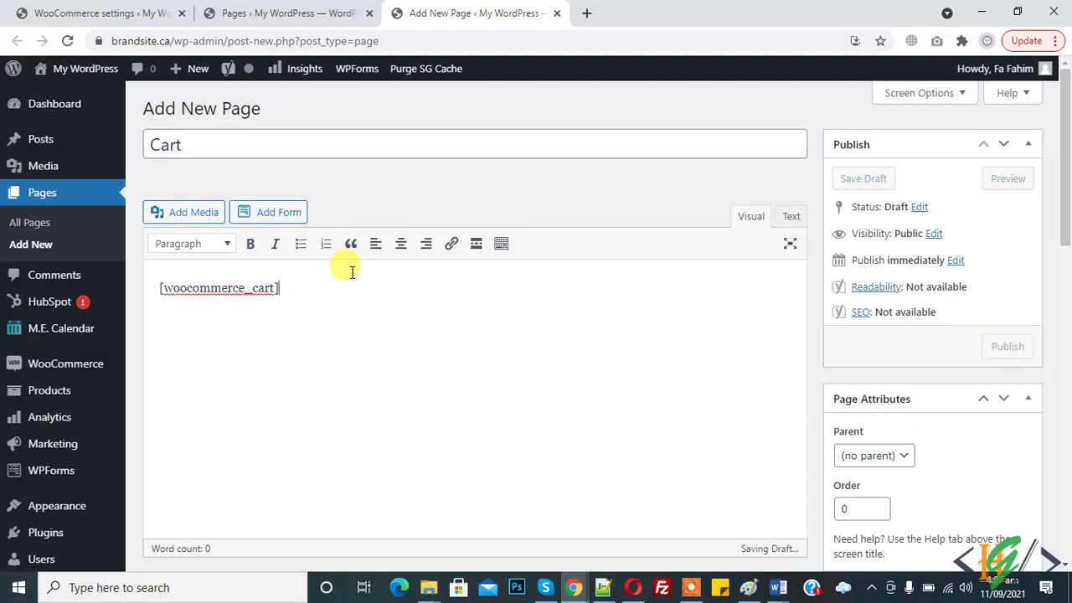
pyautogui.click(791, 217)
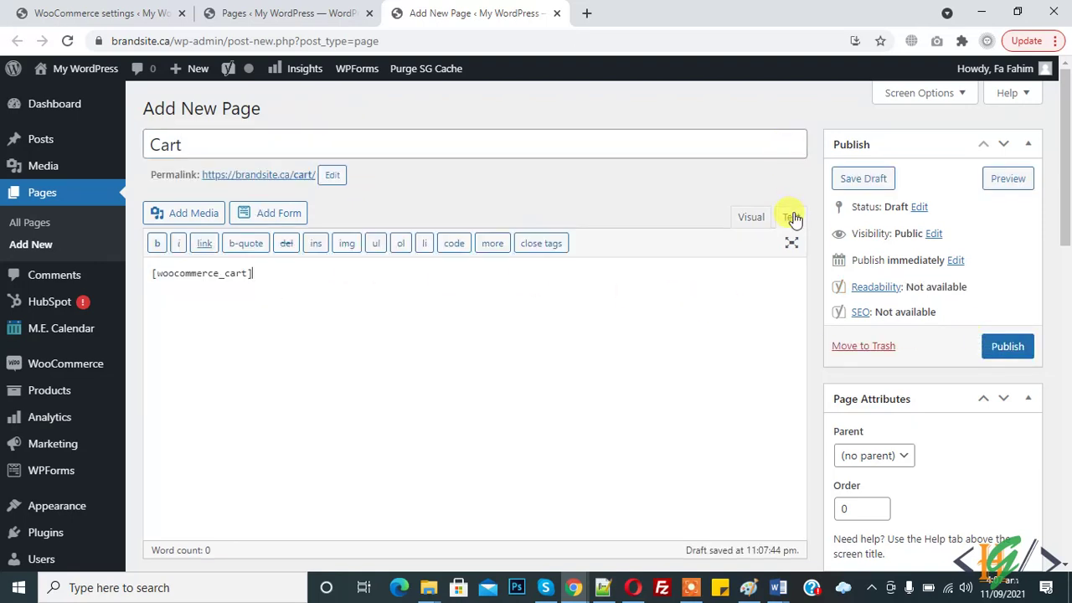
pyautogui.click(754, 218)
pyautogui.click(1001, 347)
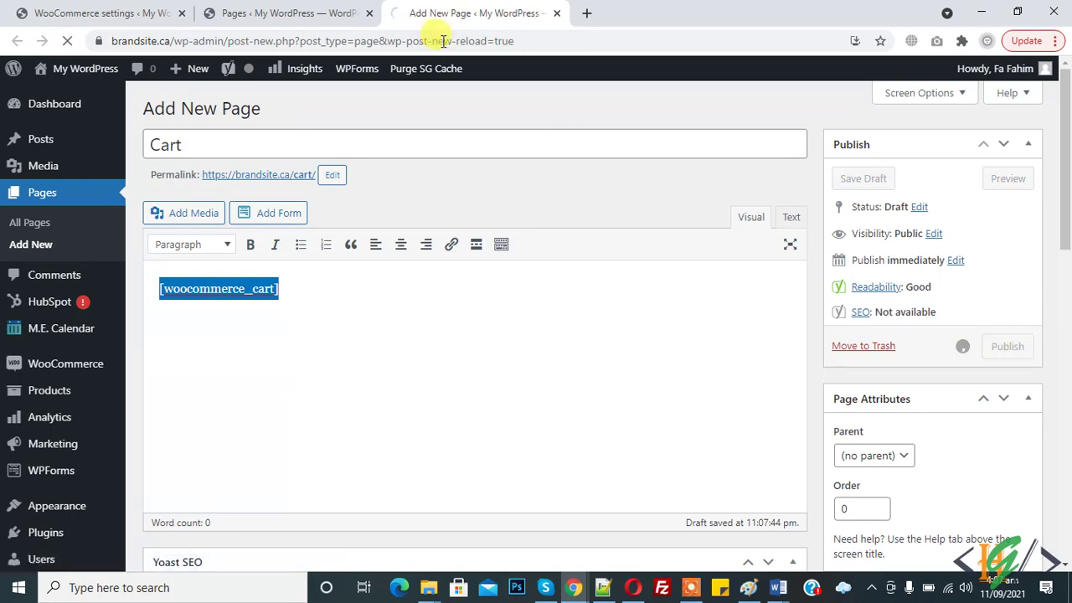
pyautogui.click(292, 12)
pyautogui.click(134, 10)
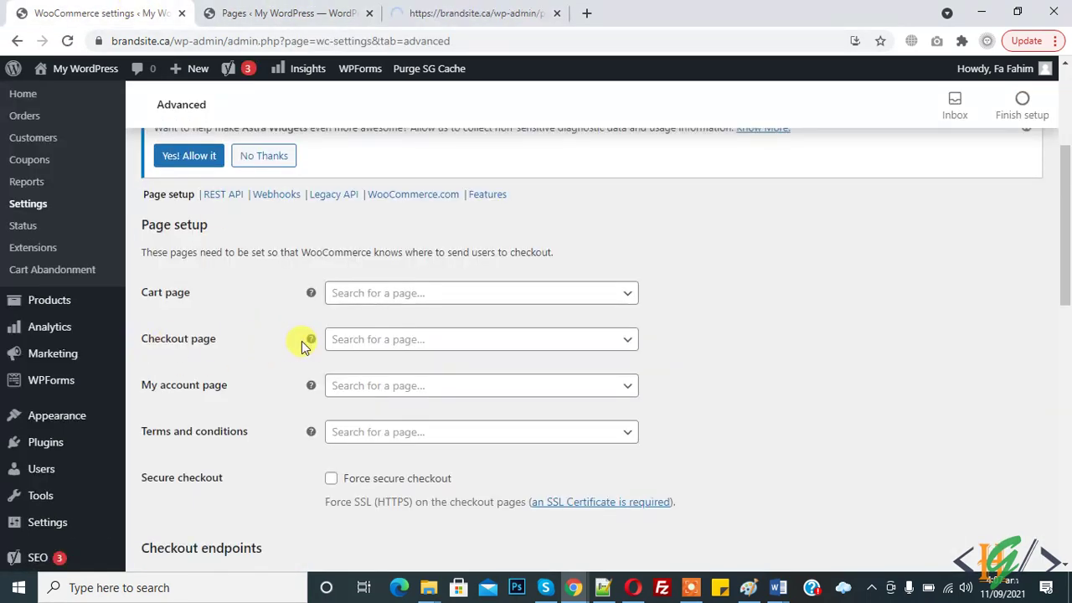
# Copy [woocommerce_checkout] from the help text and publish it as a page titled Checkout
pyautogui.moveTo(310, 344)
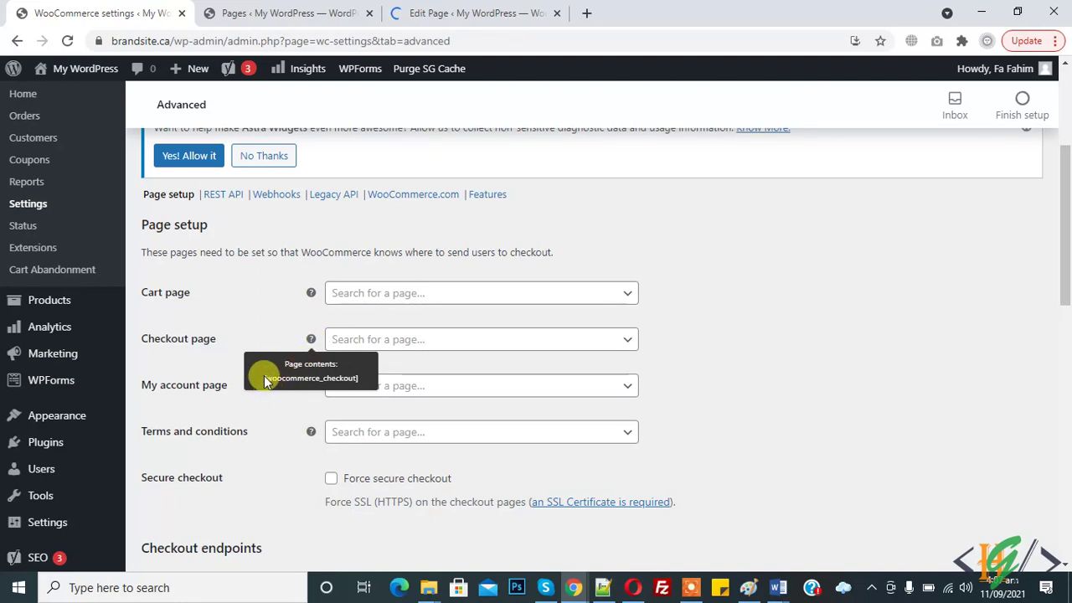
pyautogui.moveTo(265, 380); pyautogui.dragTo(360, 381)
pyautogui.hotkey('ctrl', 'c')
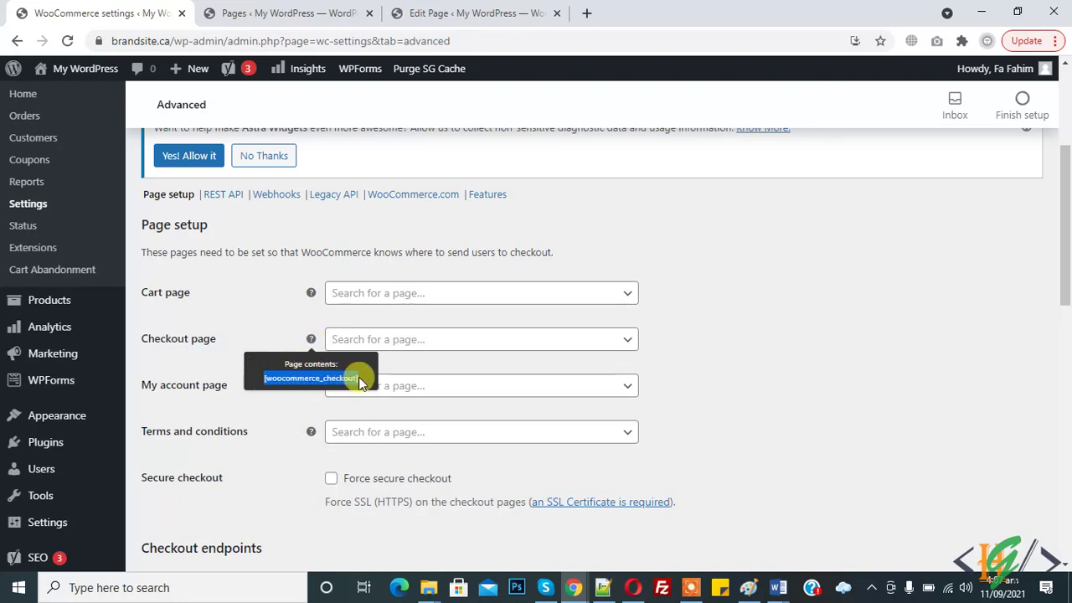
pyautogui.click(461, 13)
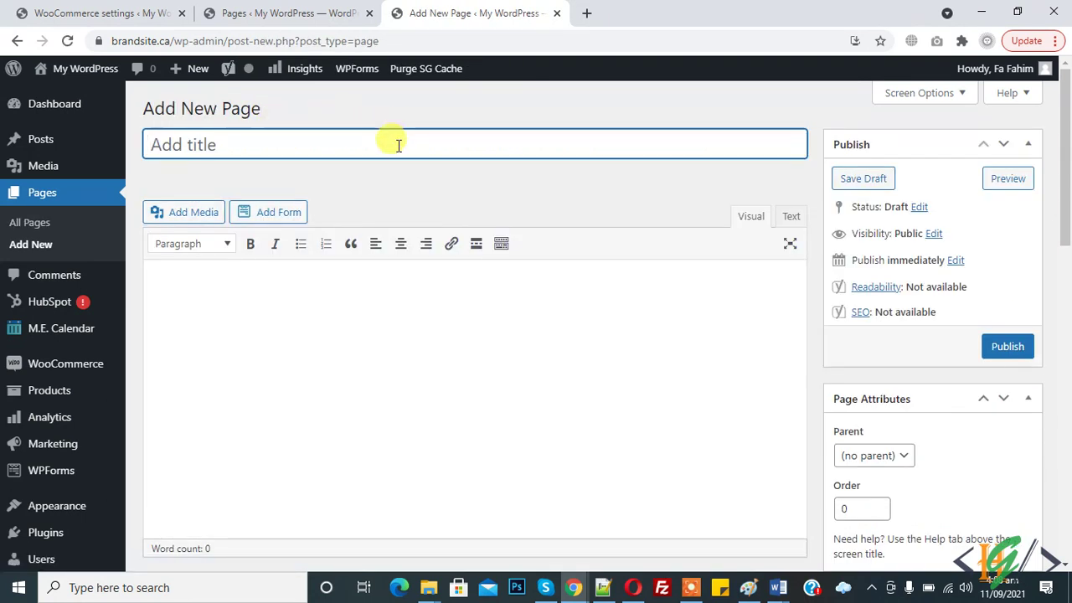
pyautogui.write('Checkout')
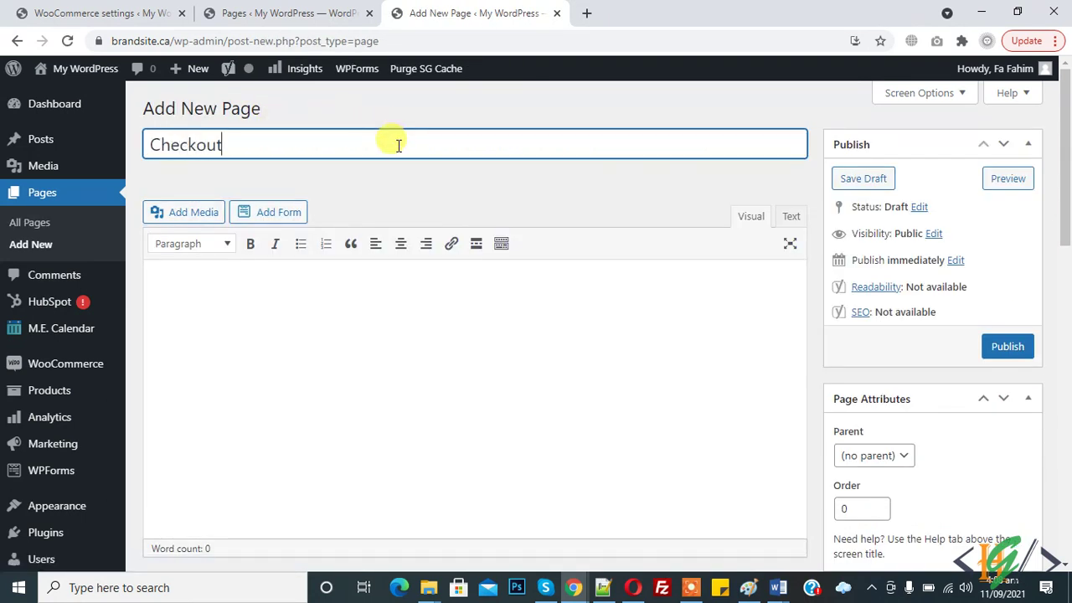
pyautogui.click(360, 331)
pyautogui.hotkey('ctrl', 'v')
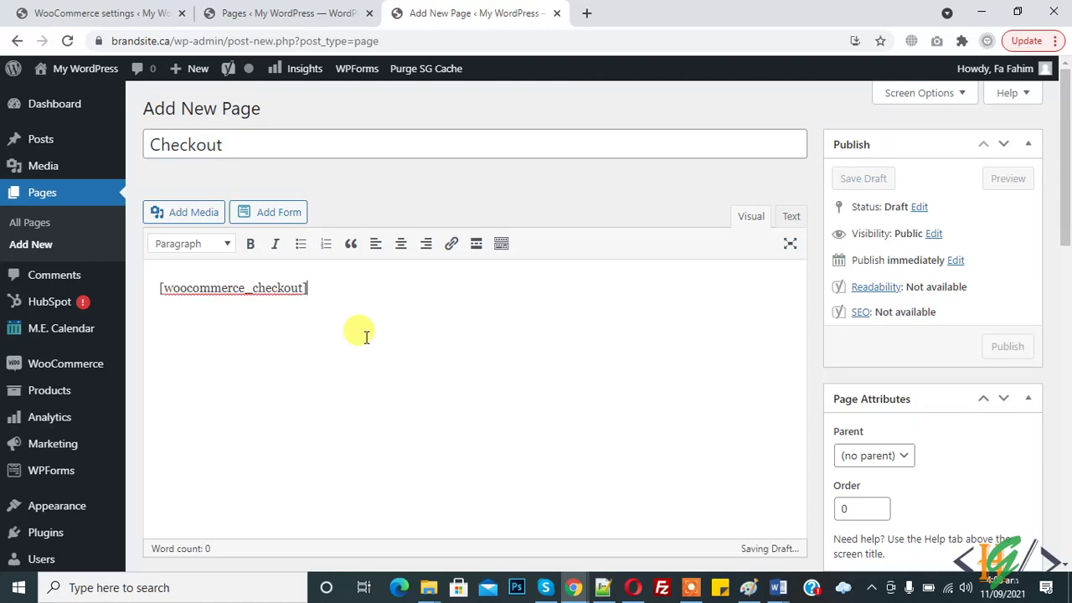
pyautogui.scroll(-1, 964, 268)
pyautogui.click(1012, 245)
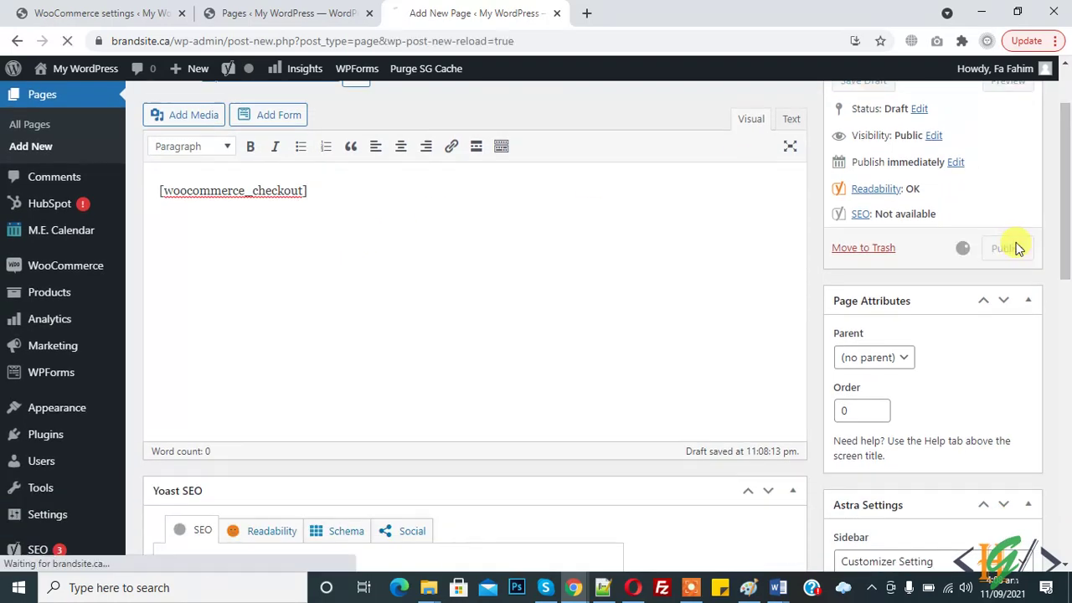
pyautogui.click(282, 10)
pyautogui.click(151, 10)
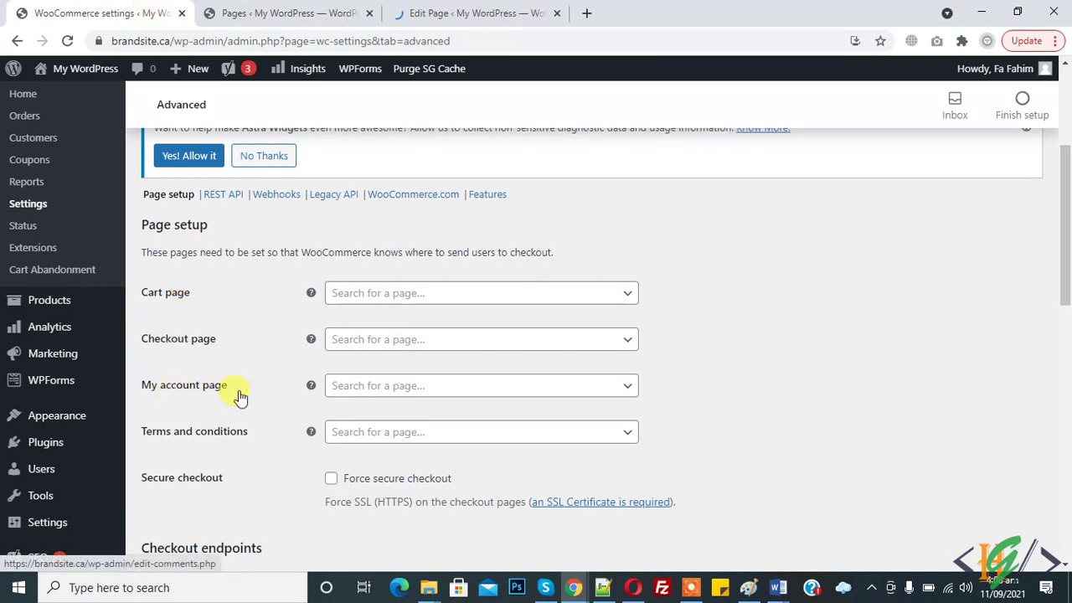
# Copy [woocommerce_my_account] and publish it in a new page titled 'My Account'
pyautogui.moveTo(311, 384)
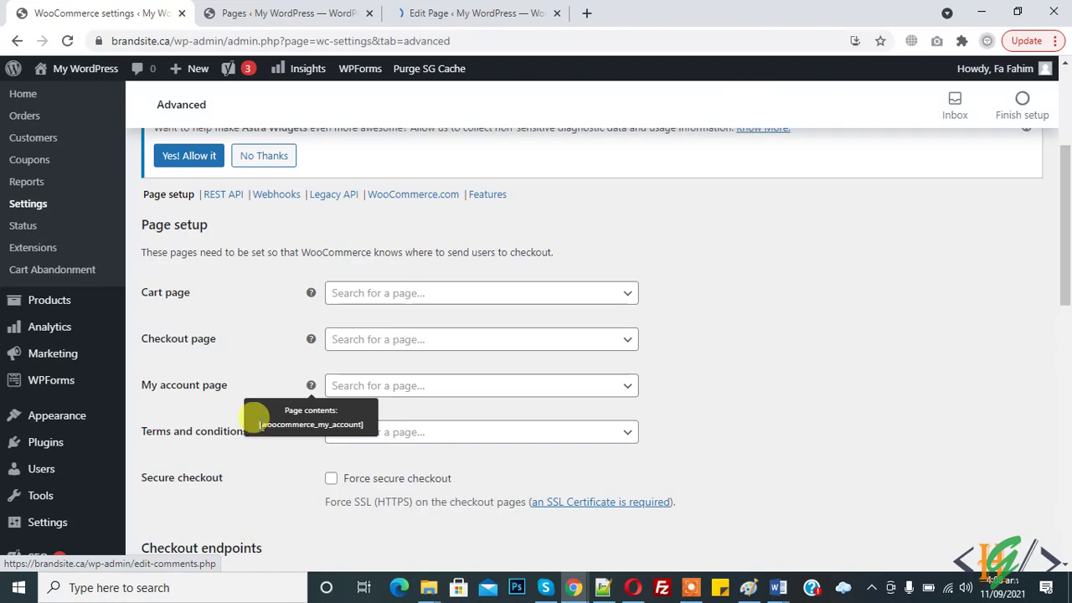
pyautogui.moveTo(259, 425); pyautogui.dragTo(369, 433)
pyautogui.hotkey('ctrl', 'c')
pyautogui.click(505, 7)
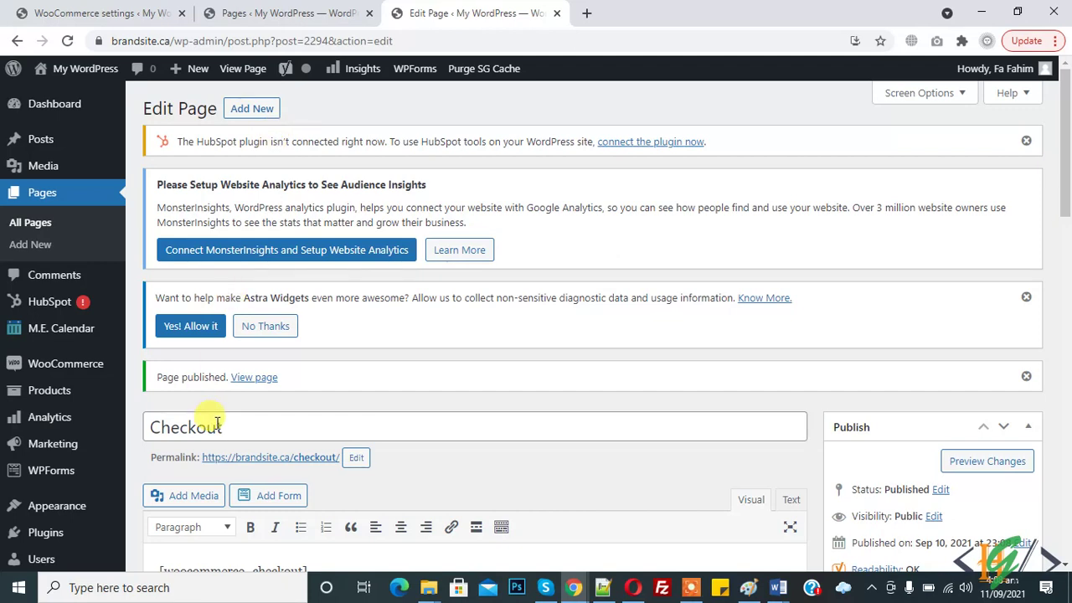
pyautogui.click(260, 111)
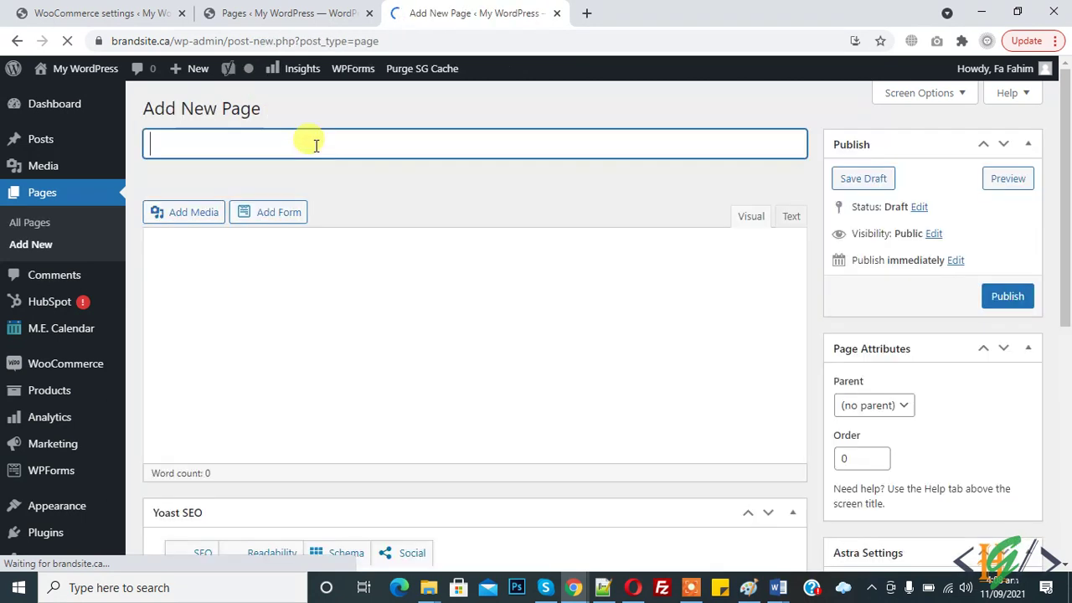
pyautogui.click(316, 146)
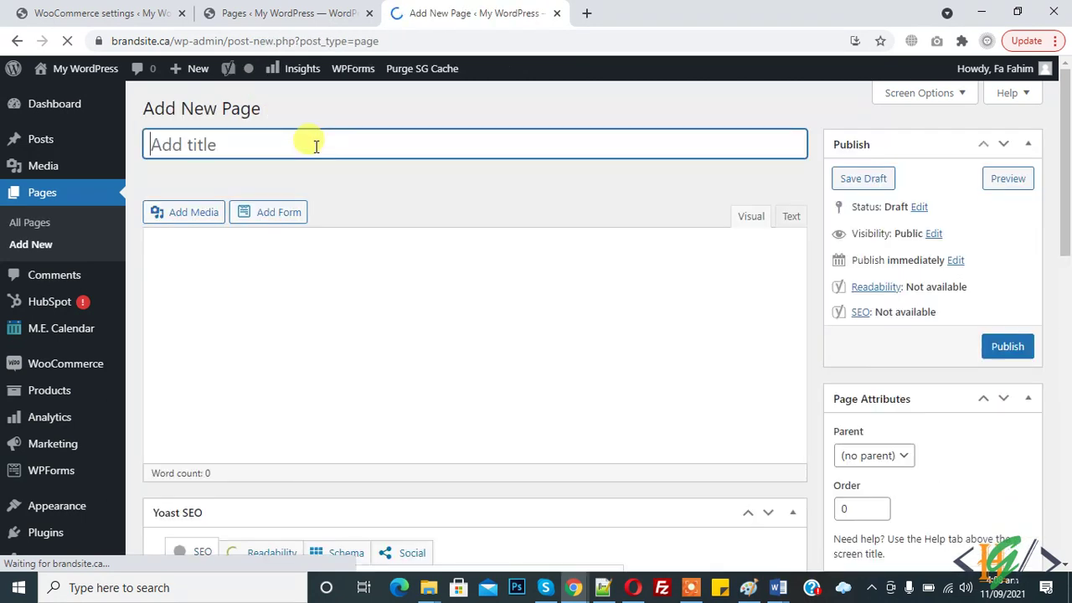
pyautogui.write('My Accou')
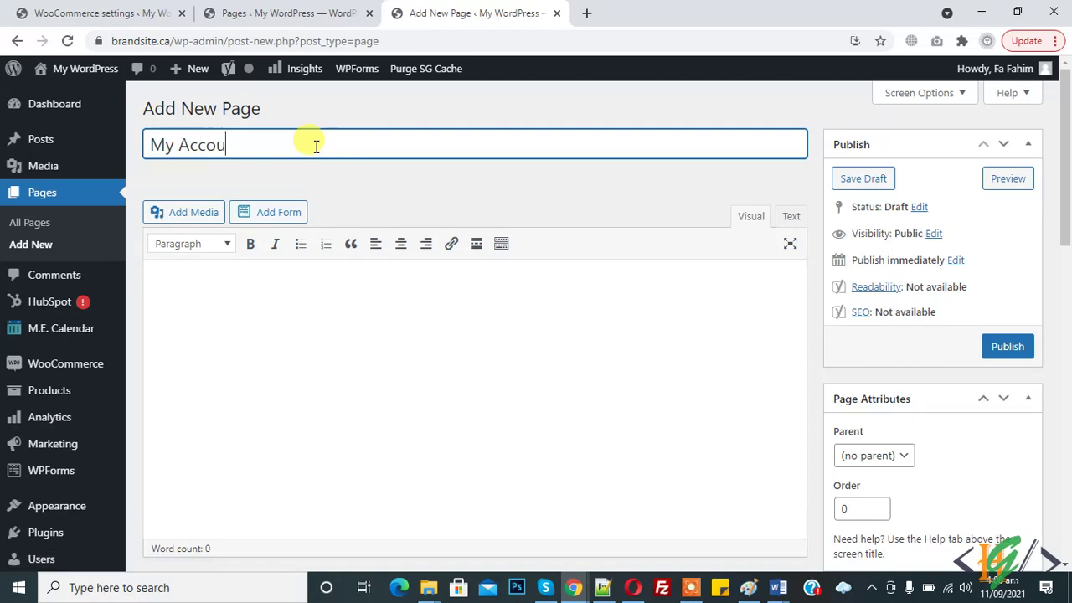
pyautogui.write('nt')
pyautogui.click(282, 289)
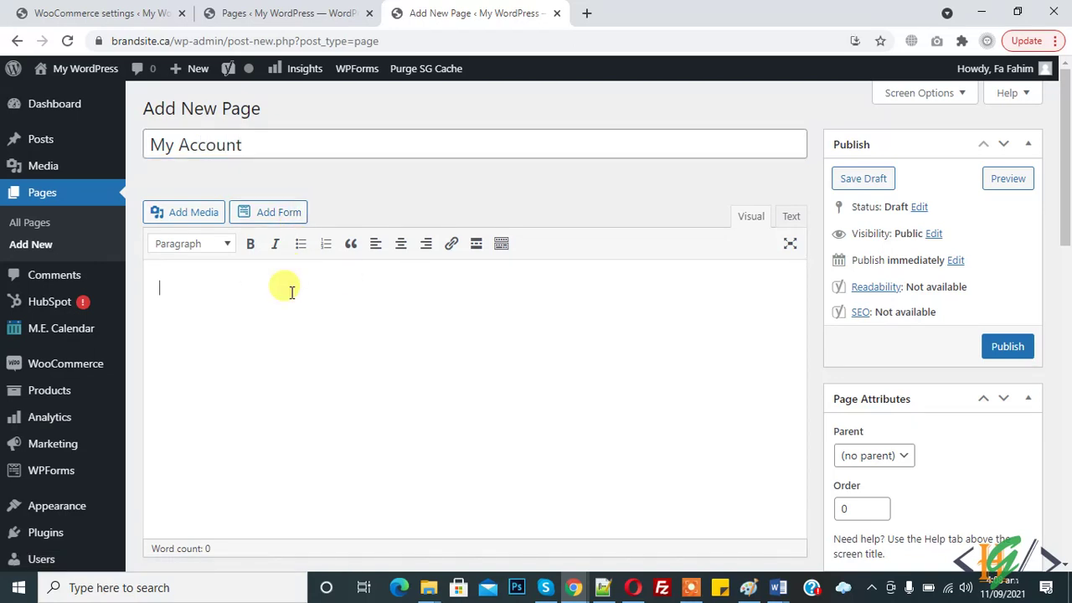
pyautogui.hotkey('ctrl', 'v')
pyautogui.click(1009, 351)
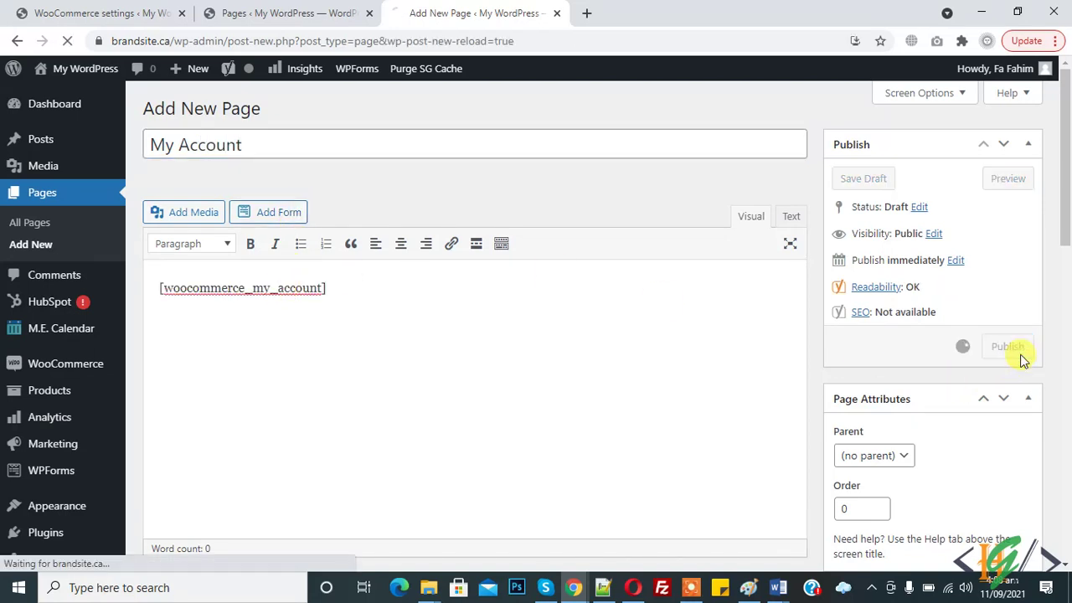
pyautogui.click(299, 12)
pyautogui.click(101, 12)
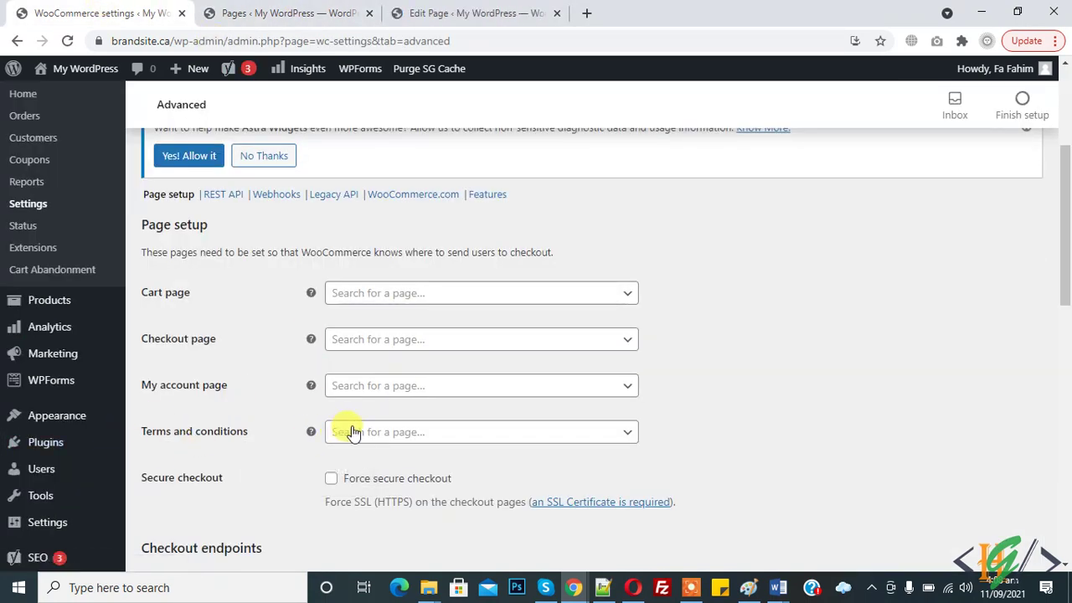
# Save and reload the Advanced settings so the new pages can be selected
pyautogui.moveTo(1065, 243); pyautogui.dragTo(1066, 495)
pyautogui.click(196, 485)
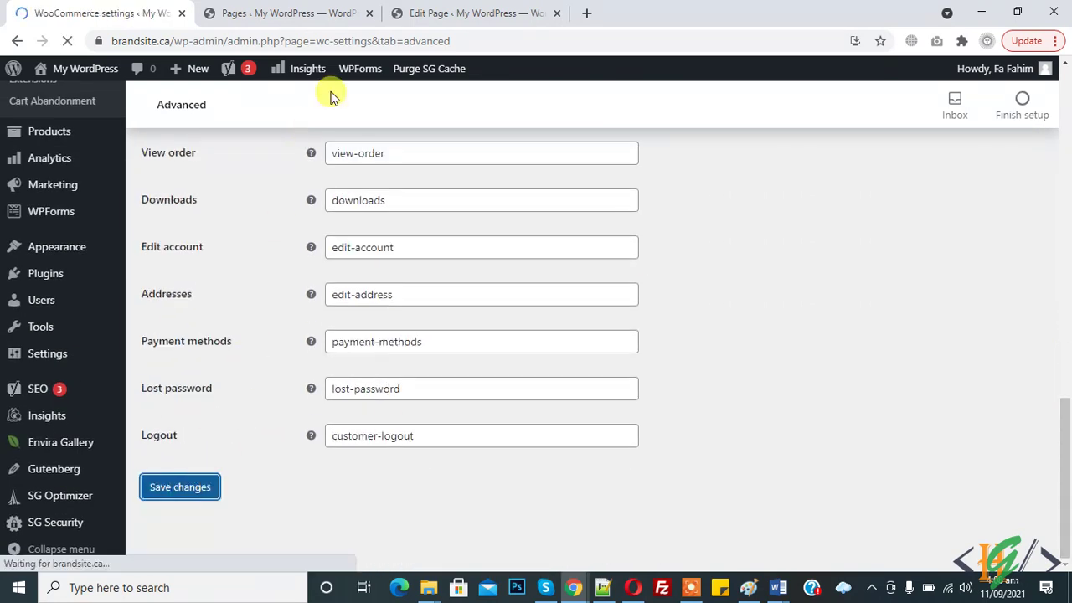
pyautogui.click(450, 8)
pyautogui.click(72, 10)
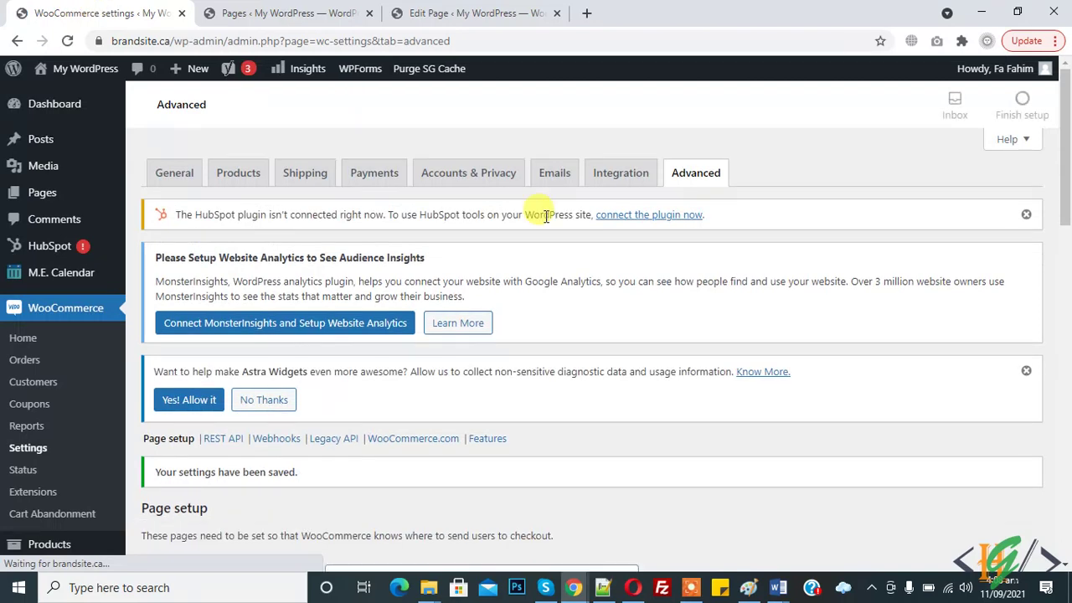
pyautogui.scroll(-5, 475, 171)
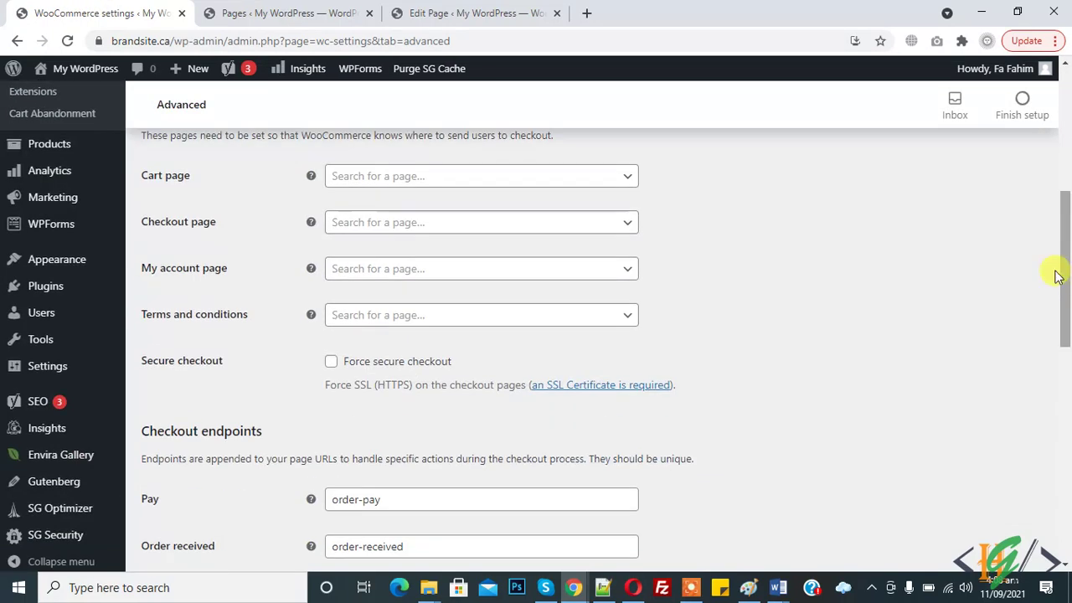
# Assign Cart (ID 2292), Checkout (ID 2294) and My Account (ID 2296) in Page setup and save
pyautogui.click(490, 183)
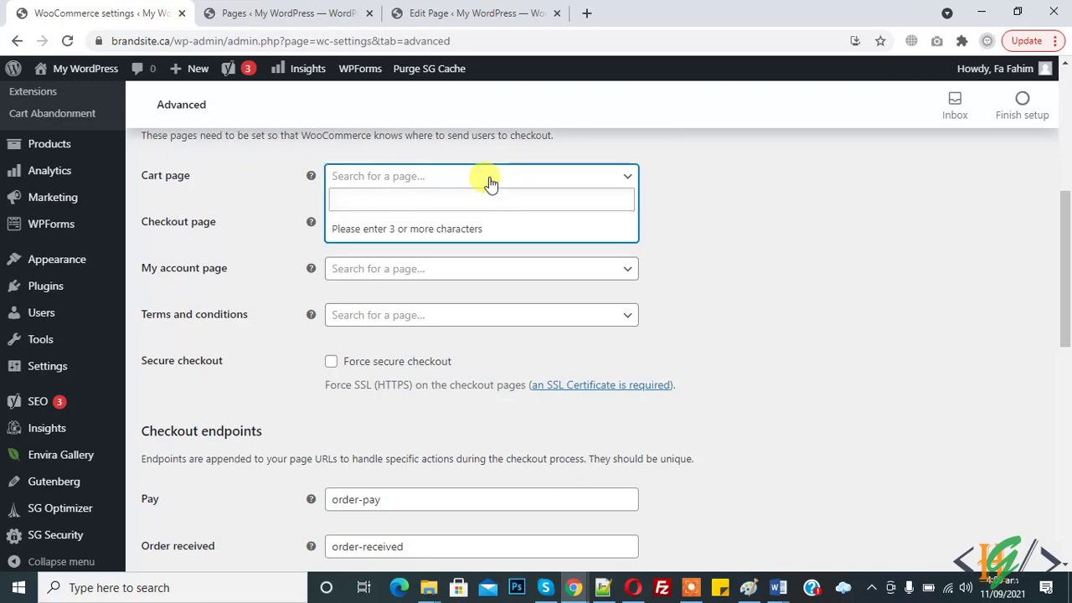
pyautogui.write('cart')
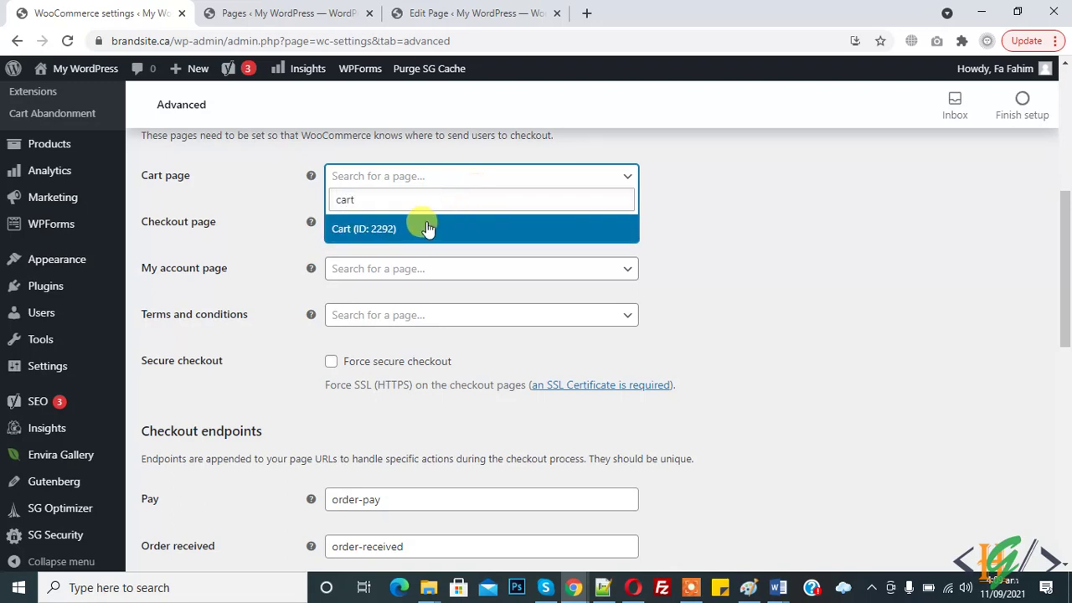
pyautogui.click(425, 229)
pyautogui.click(426, 232)
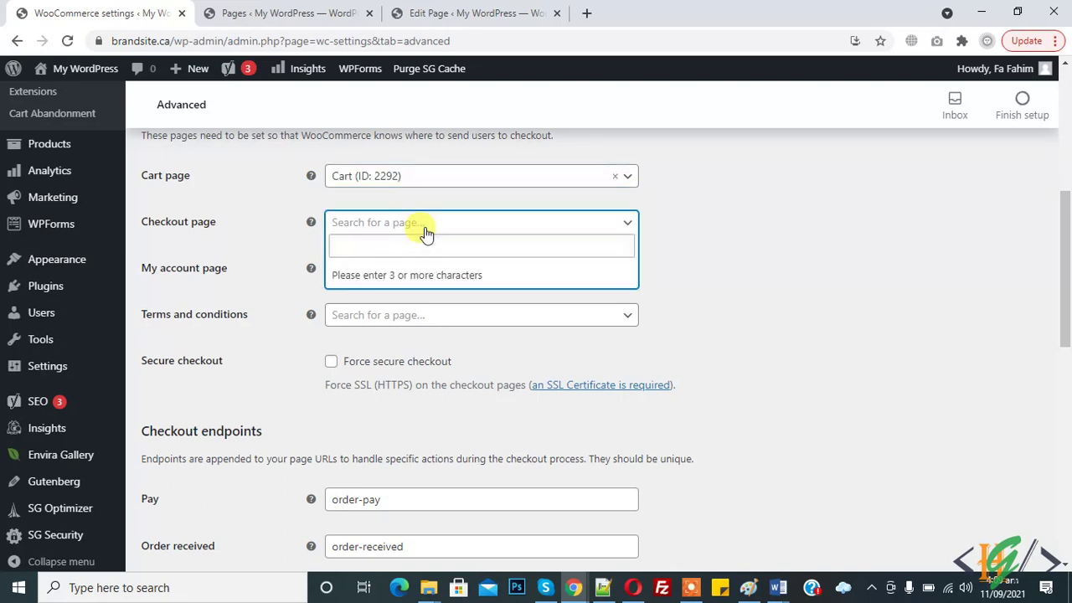
pyautogui.write('check')
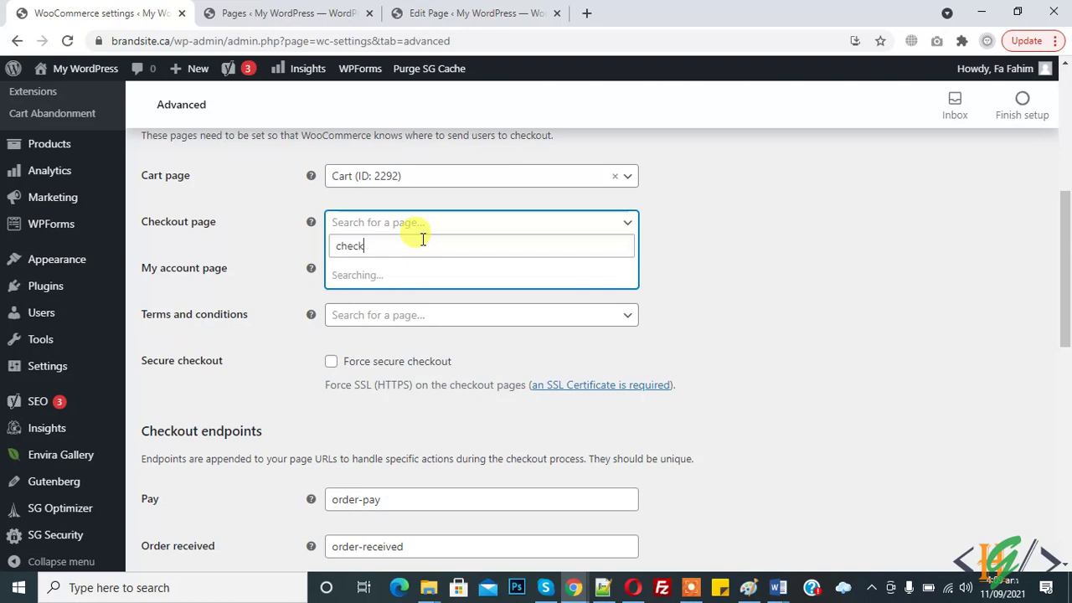
pyautogui.write('out')
pyautogui.click(383, 275)
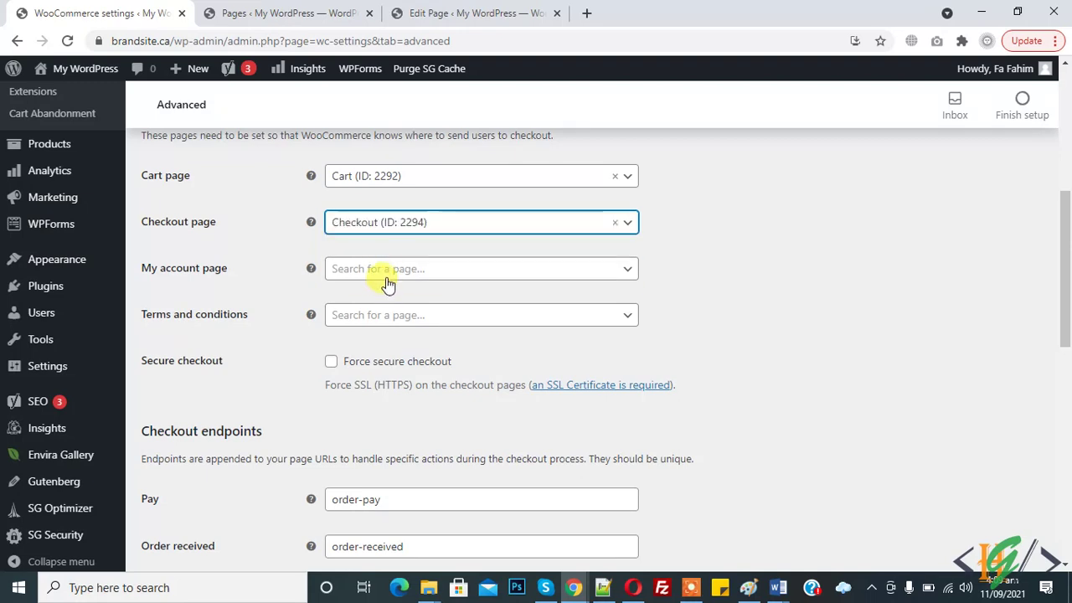
pyautogui.click(387, 279)
pyautogui.write('my account')
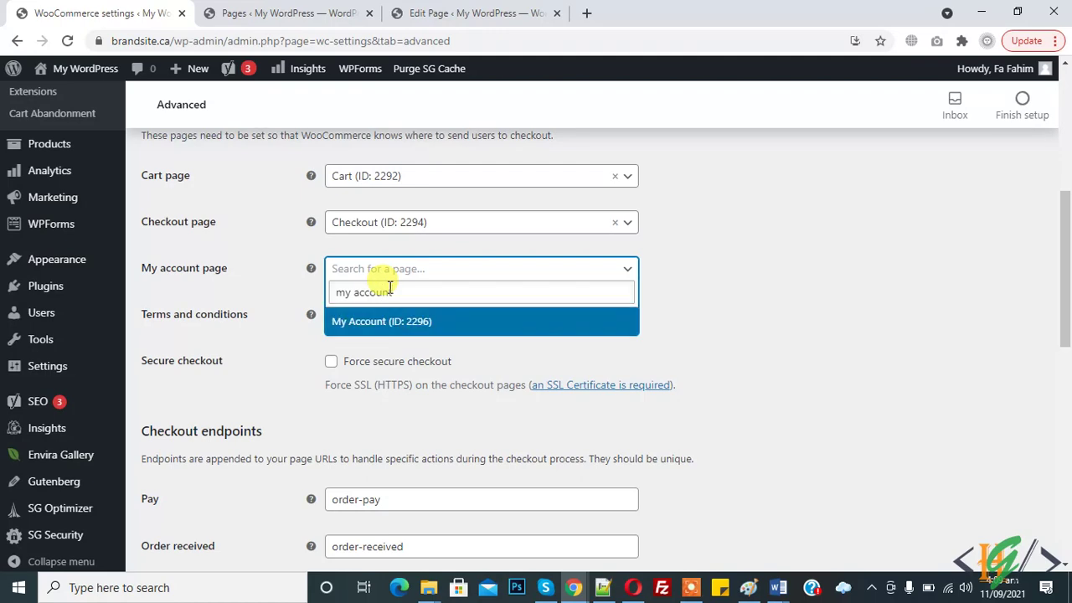
pyautogui.click(375, 322)
pyautogui.moveTo(1062, 248); pyautogui.dragTo(1062, 457)
pyautogui.click(191, 485)
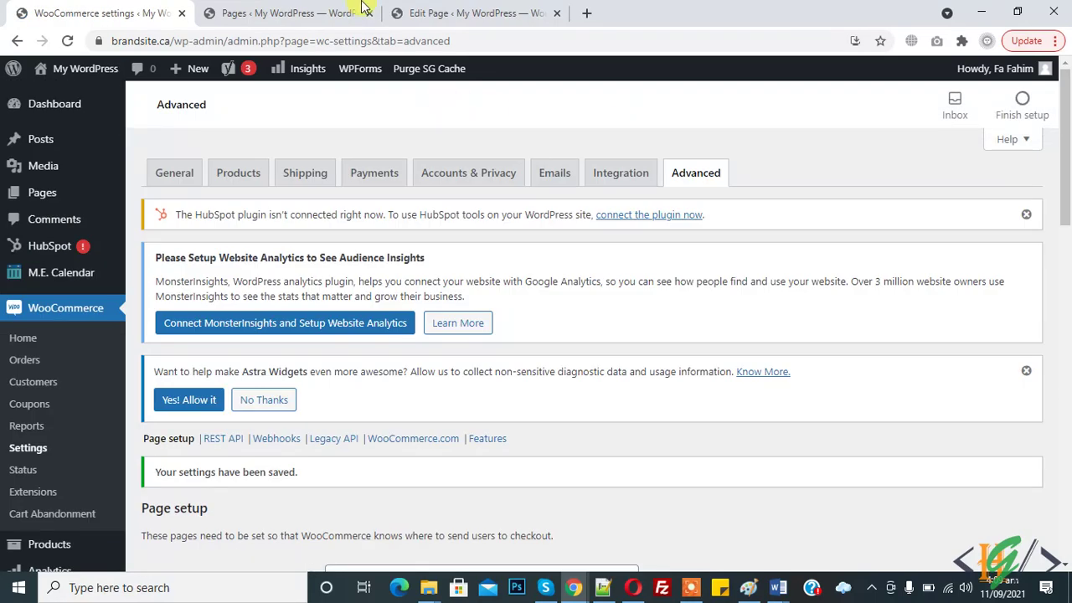
# Reload the Pages list and check that it shows 7 pages, with Cart, Checkout and My Account labelled
pyautogui.click(294, 13)
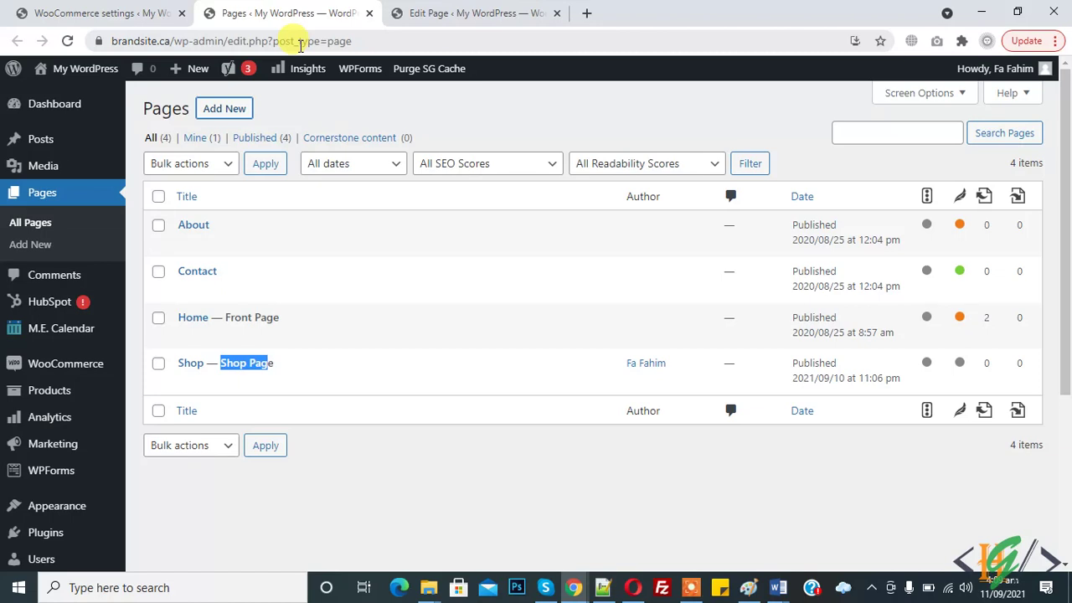
pyautogui.click(300, 41)
pyautogui.press('Return')
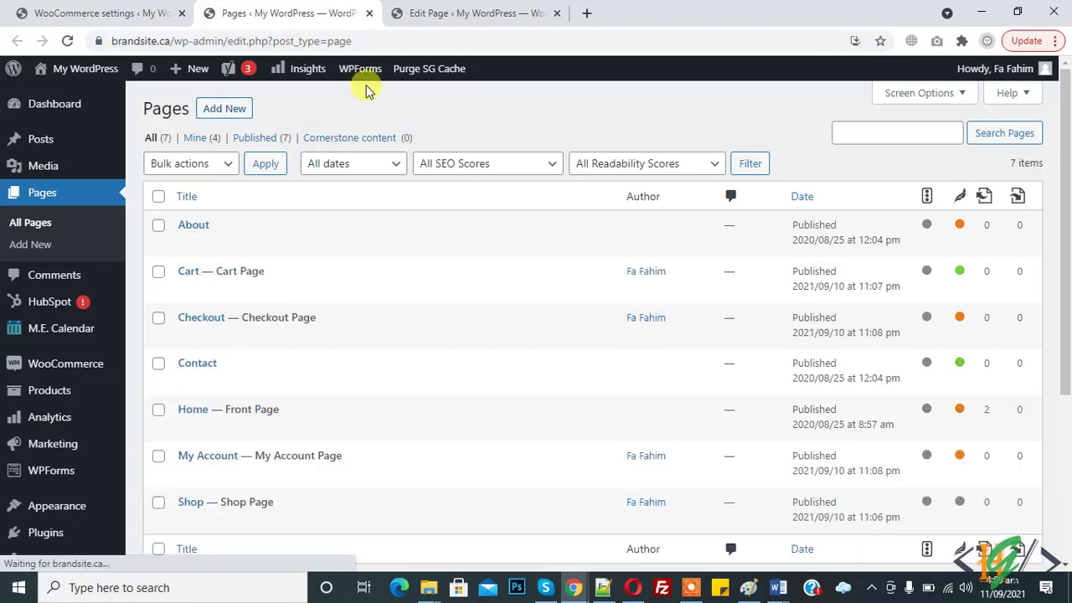
pyautogui.scroll(-1, 209, 242)
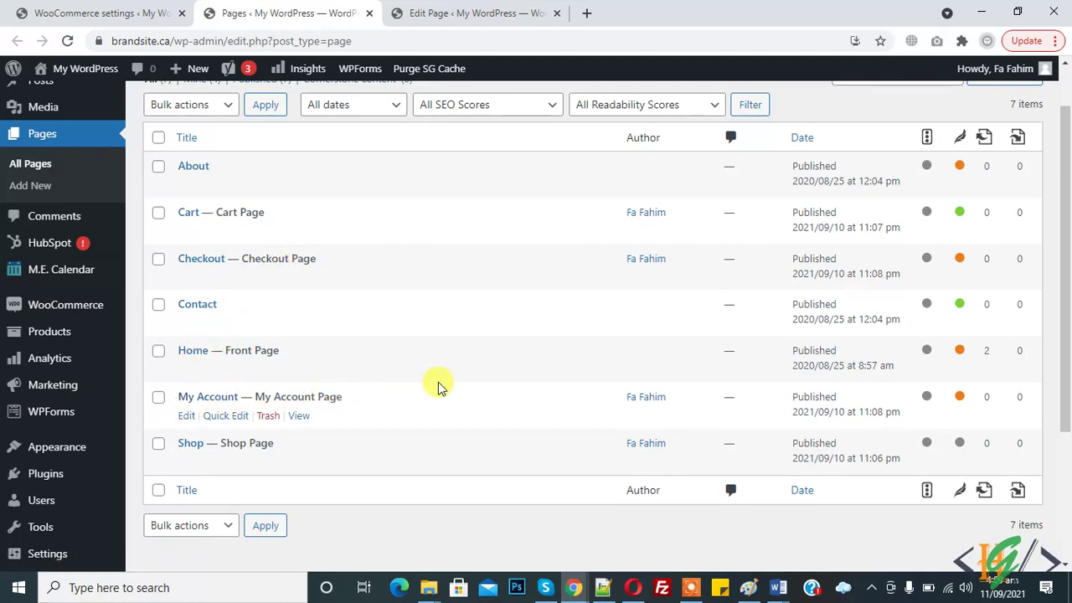
pyautogui.scroll(1, 1068, 238)
pyautogui.moveTo(1068, 238); pyautogui.dragTo(1064, 292)
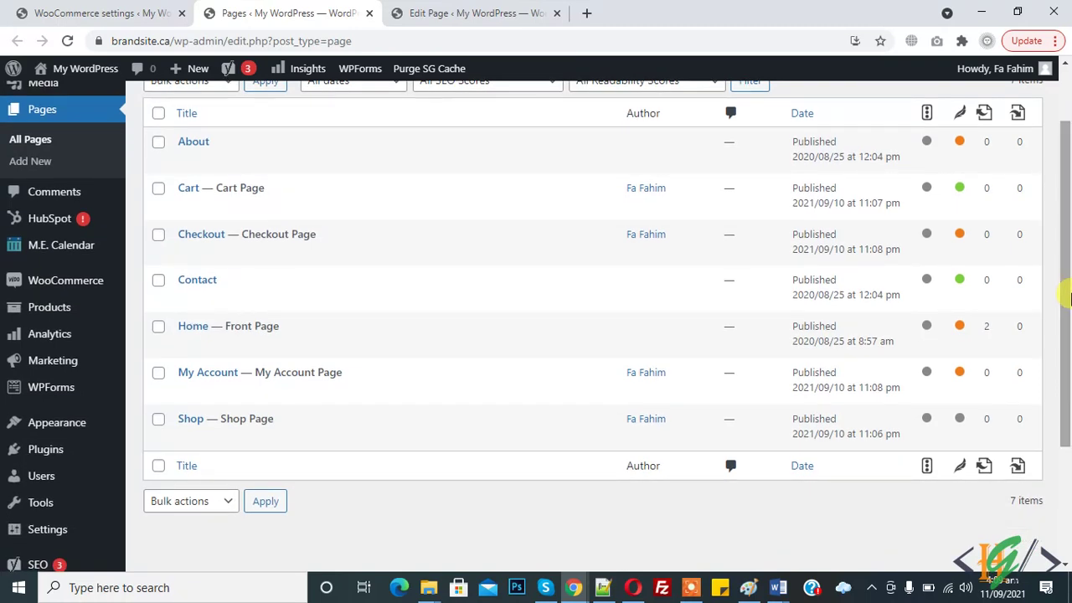